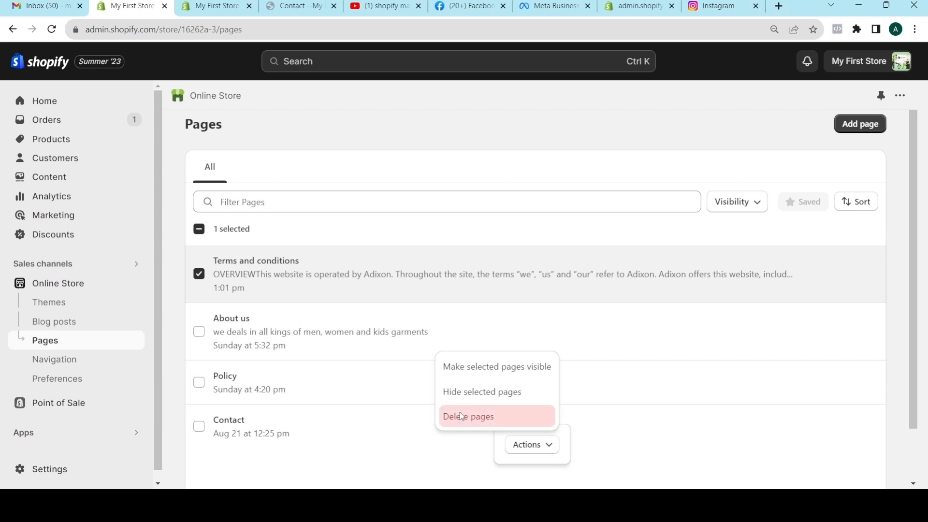
- Delete the selected Terms and conditions page and confirm the deletion
{"action": "left_click", "coordinate": [460, 416]}
{"action": "left_click", "coordinate": [636, 299]}
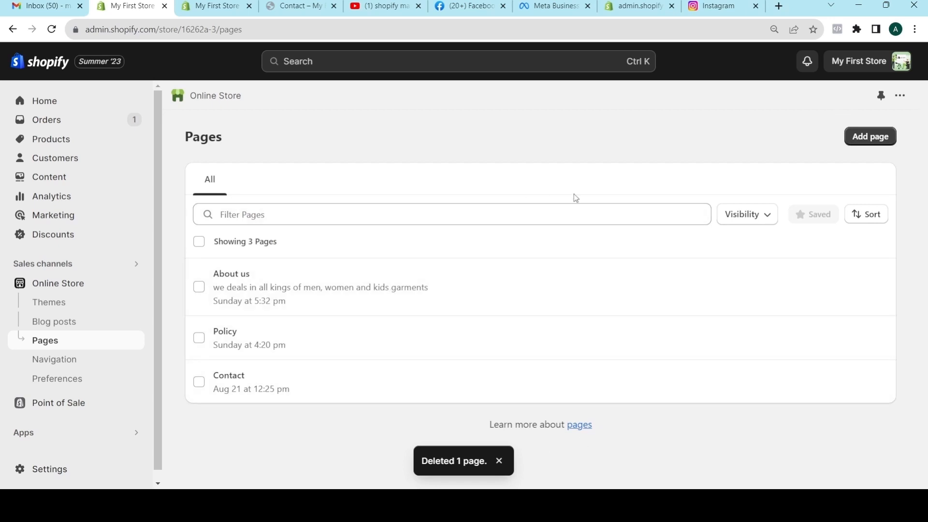
- Add a new online store page titled "Terms and Condition"
{"action": "left_click", "coordinate": [871, 137]}
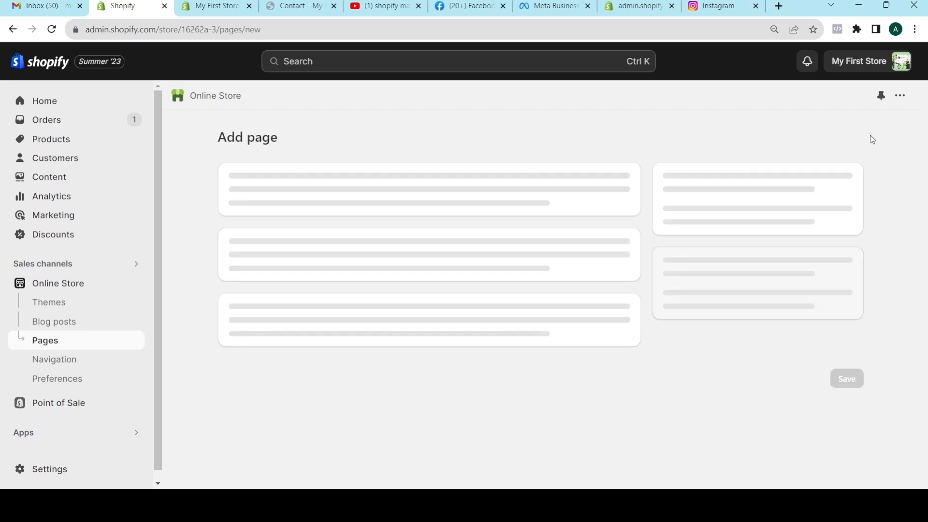
{"action": "left_click", "coordinate": [397, 197]}
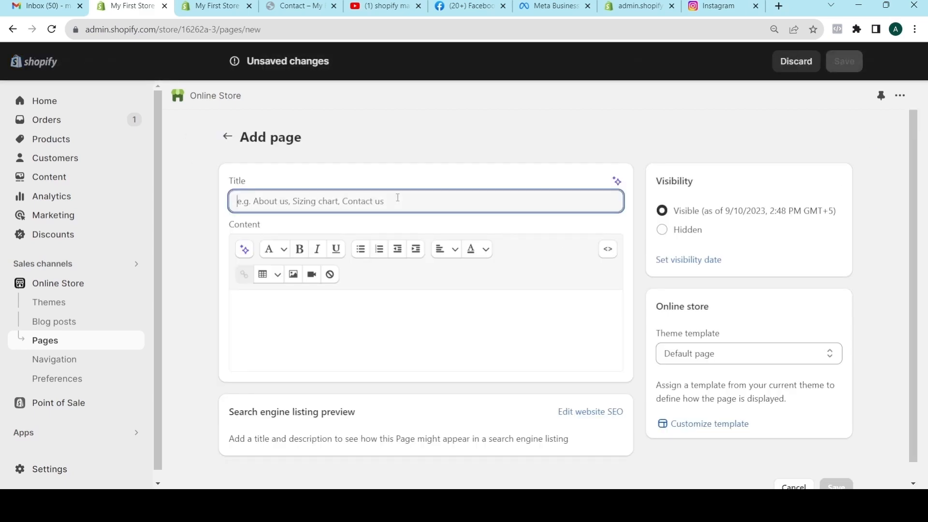
{"action": "type", "text": "T"}
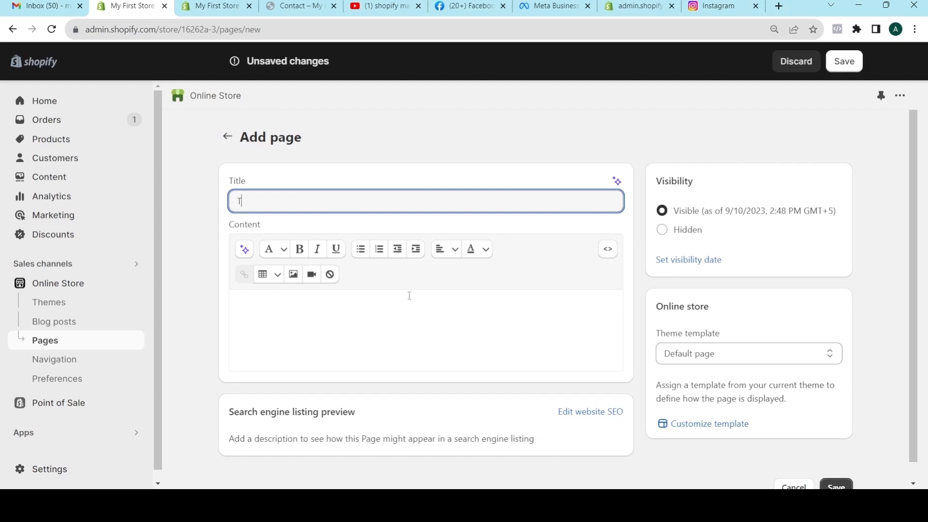
{"action": "type", "text": "erms and Condition"}
{"action": "left_click", "coordinate": [300, 314]}
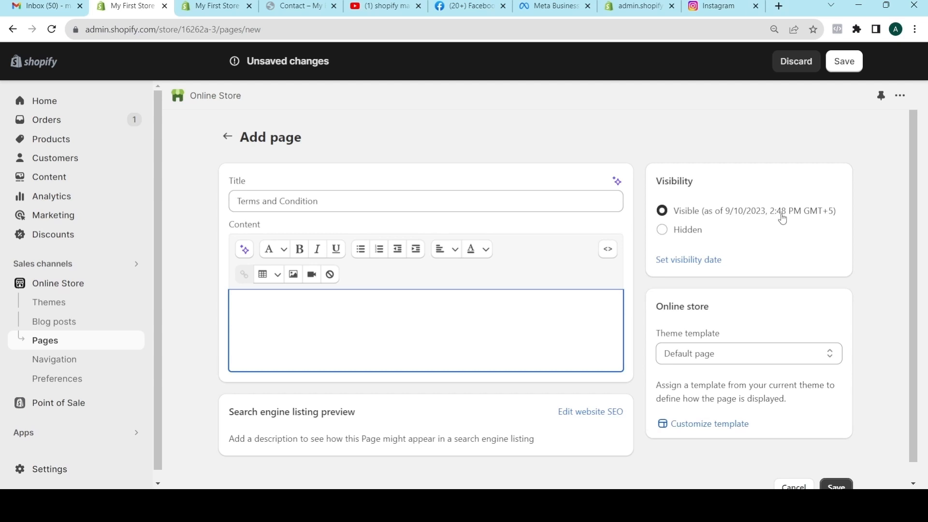
- Try the Hidden and scheduled-date visibility options for the new page and return it to Visible
{"action": "left_click", "coordinate": [662, 230]}
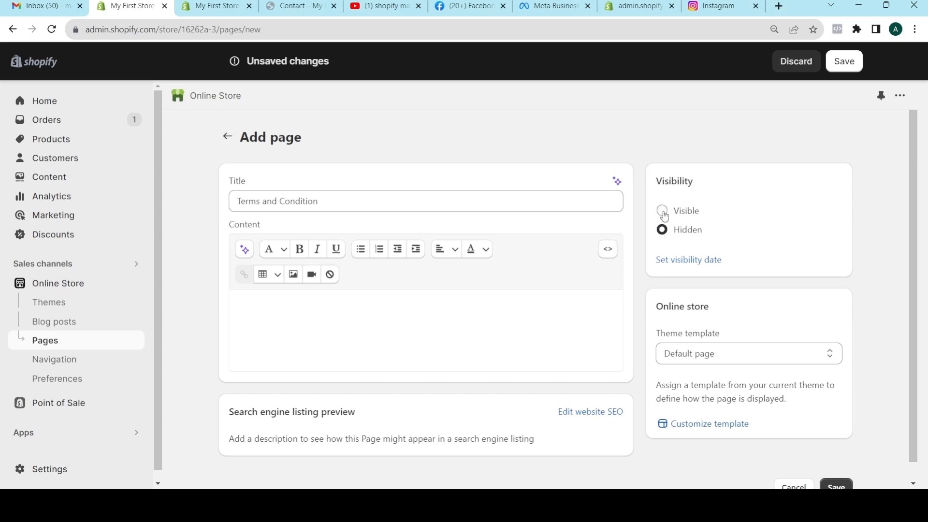
{"action": "left_click", "coordinate": [662, 211]}
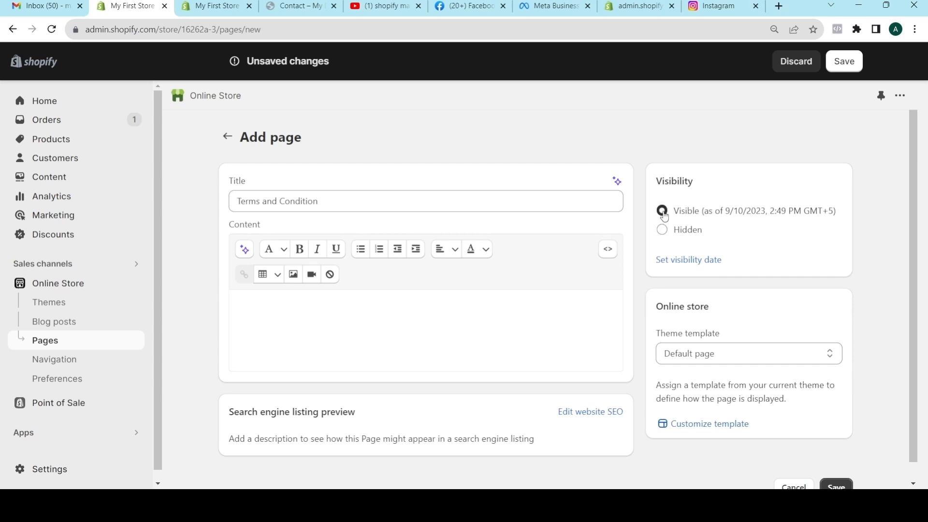
{"action": "left_click", "coordinate": [683, 260]}
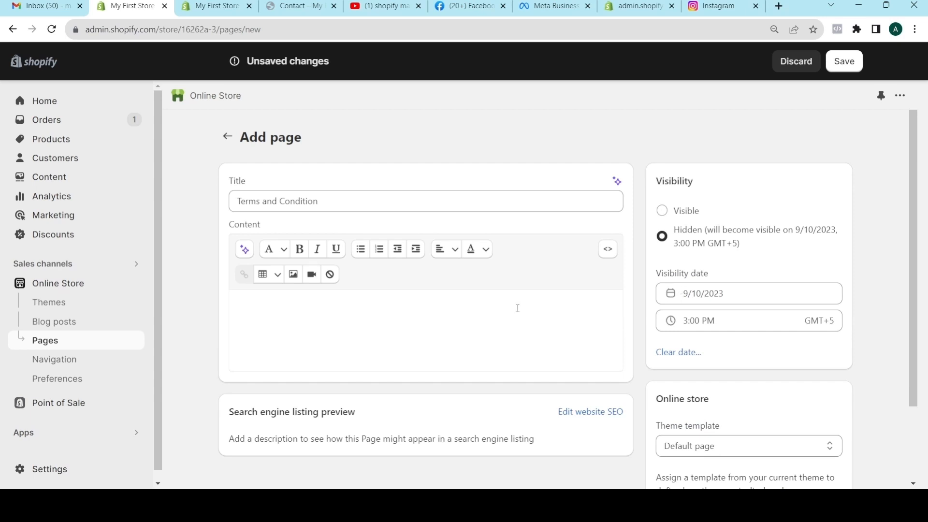
{"action": "left_click", "coordinate": [695, 293]}
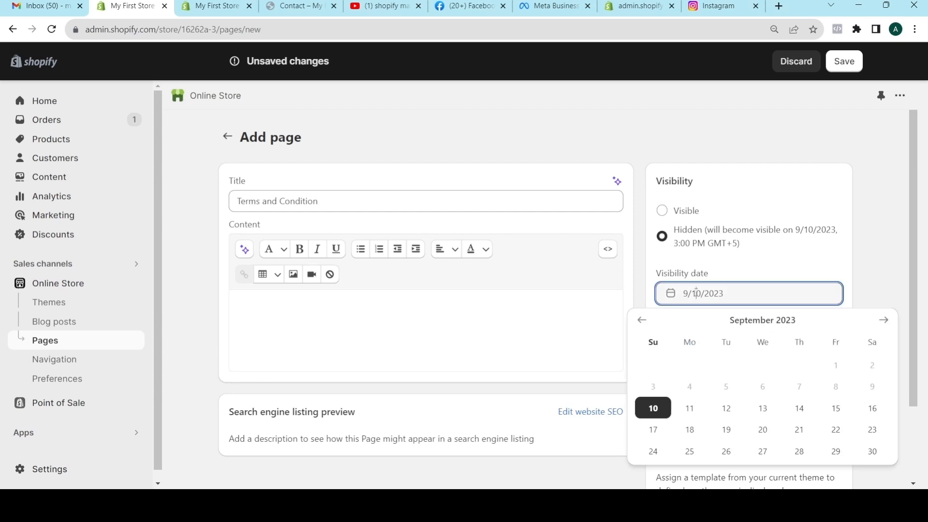
{"action": "left_click", "coordinate": [537, 333]}
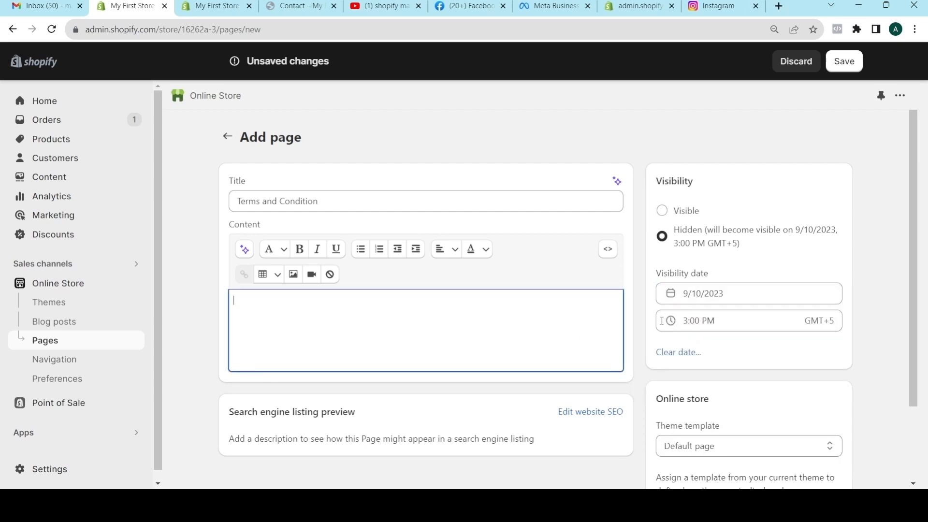
{"action": "left_click", "coordinate": [662, 210]}
- Save the new page with the Default page theme template and no content
{"action": "scroll", "coordinate": [617, 325], "scroll_direction": "down", "scroll_amount": 1}
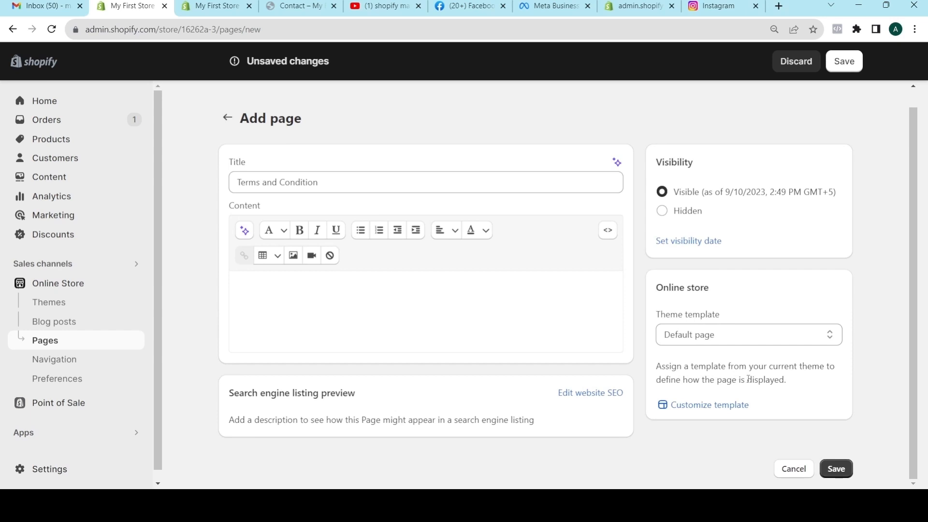
{"action": "left_click", "coordinate": [706, 337]}
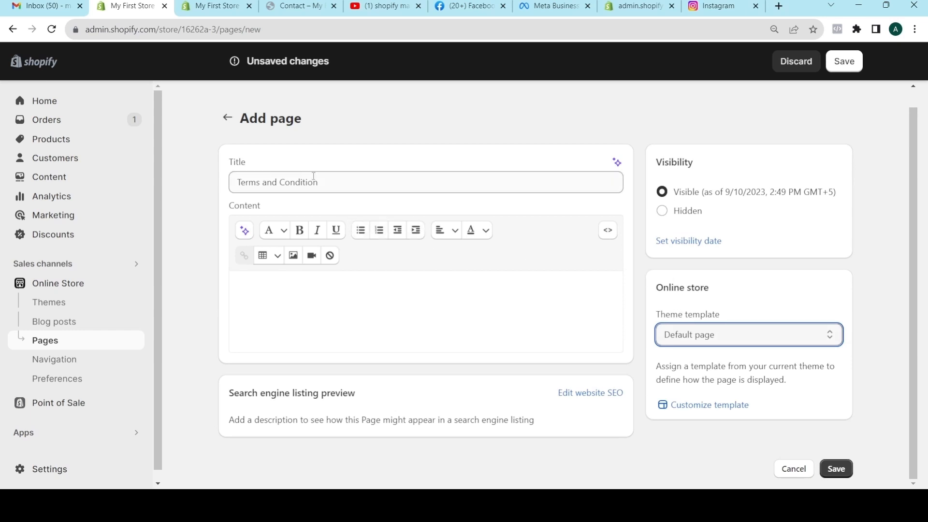
{"action": "left_click", "coordinate": [337, 314]}
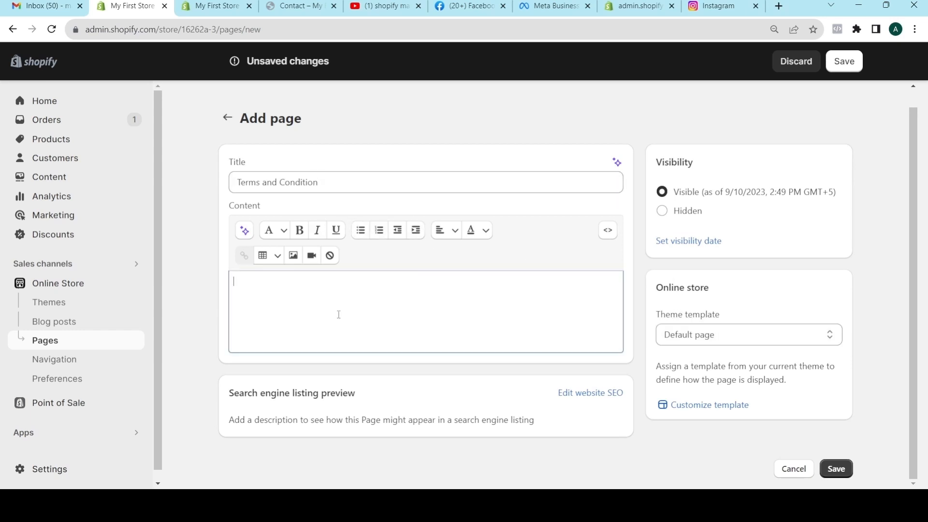
{"action": "left_click", "coordinate": [835, 468]}
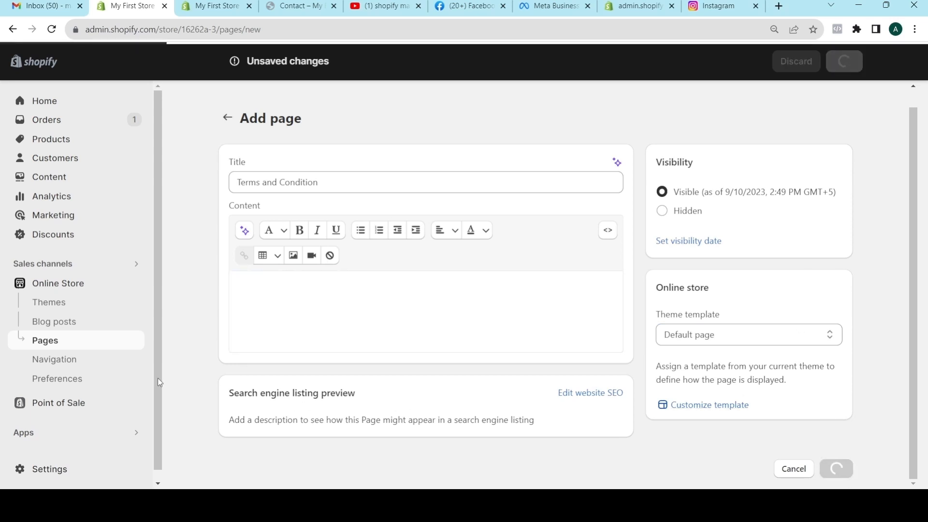
- Copy the entire Terms of service text from the store's policy settings and leave the settings
{"action": "left_click", "coordinate": [50, 469]}
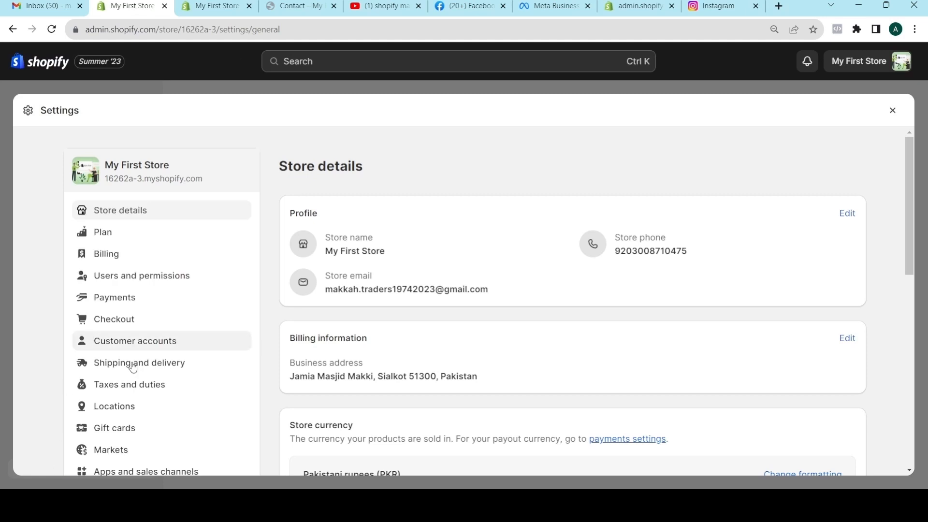
{"action": "scroll", "coordinate": [137, 375], "scroll_direction": "down", "scroll_amount": 5}
{"action": "left_click", "coordinate": [110, 383]}
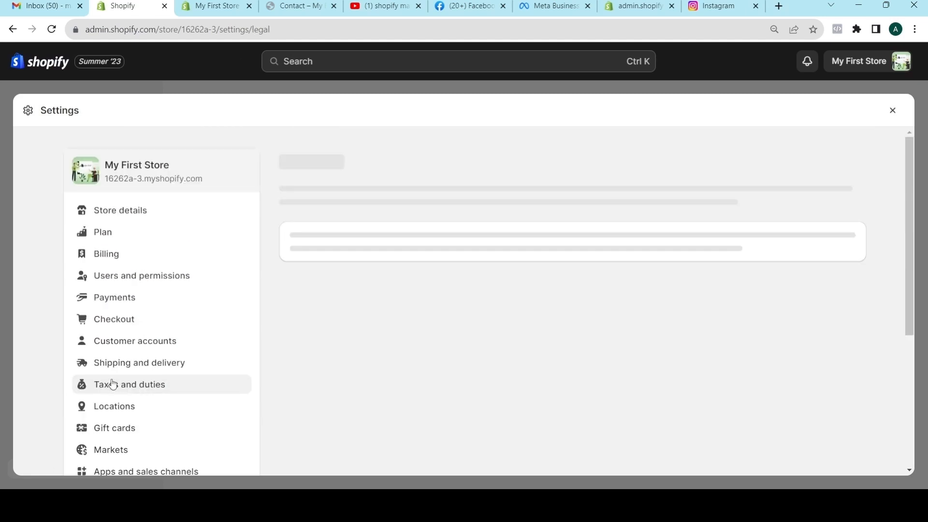
{"action": "scroll", "coordinate": [370, 283], "scroll_direction": "down", "scroll_amount": 10}
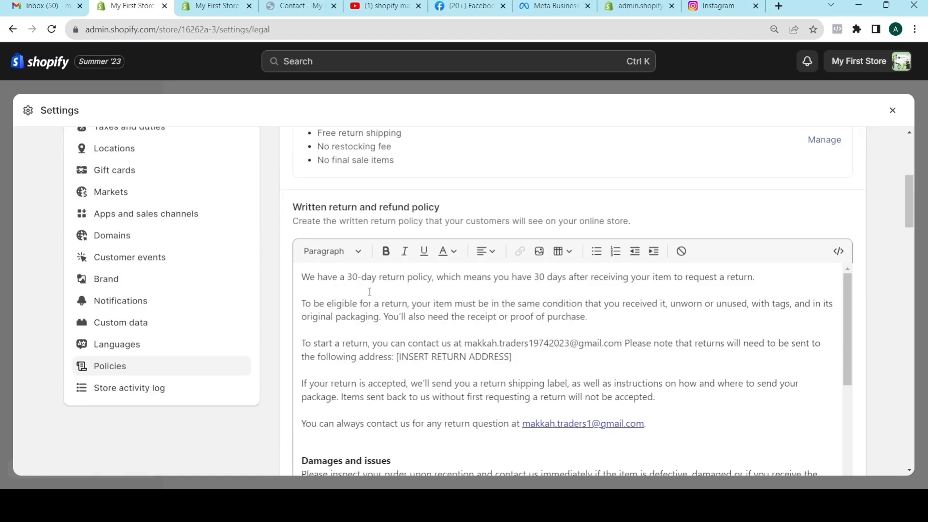
{"action": "scroll", "coordinate": [375, 262], "scroll_direction": "down", "scroll_amount": 10}
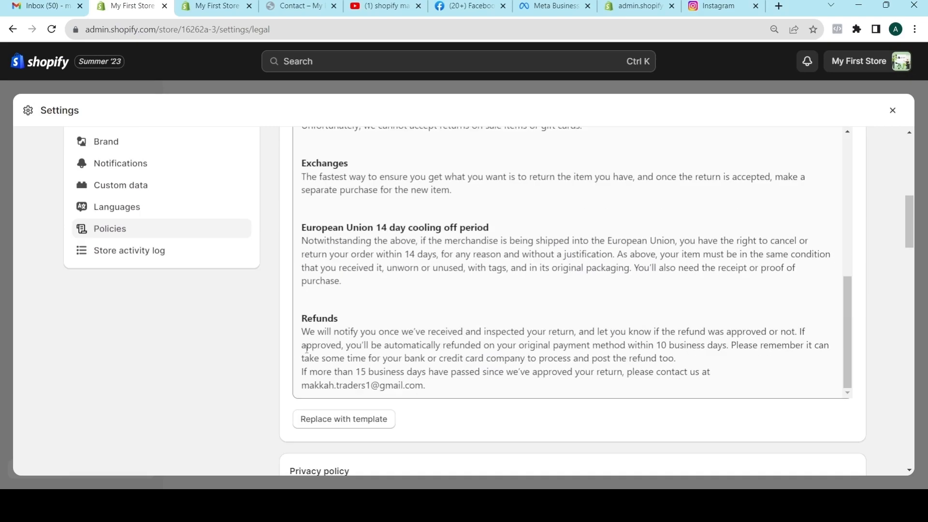
{"action": "scroll", "coordinate": [298, 332], "scroll_direction": "down", "scroll_amount": 5}
{"action": "scroll", "coordinate": [232, 356], "scroll_direction": "down", "scroll_amount": 10}
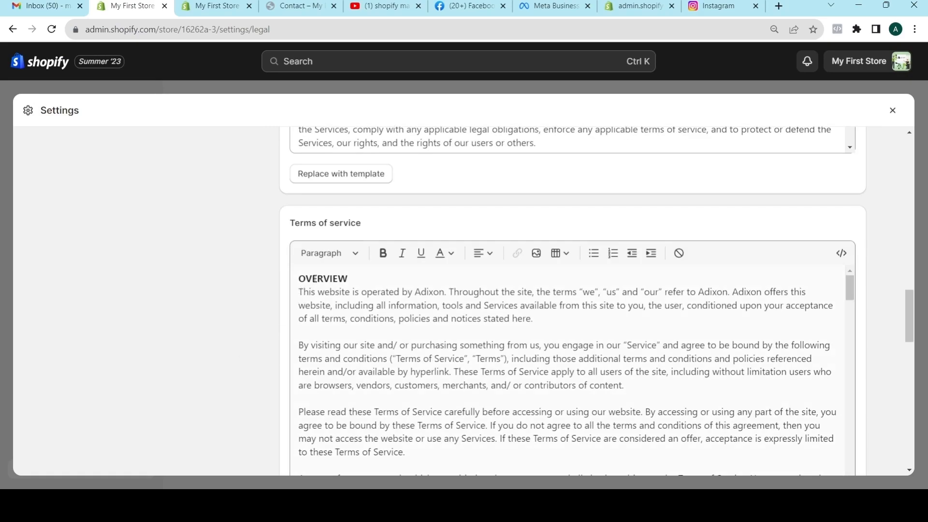
{"action": "left_click", "coordinate": [322, 334]}
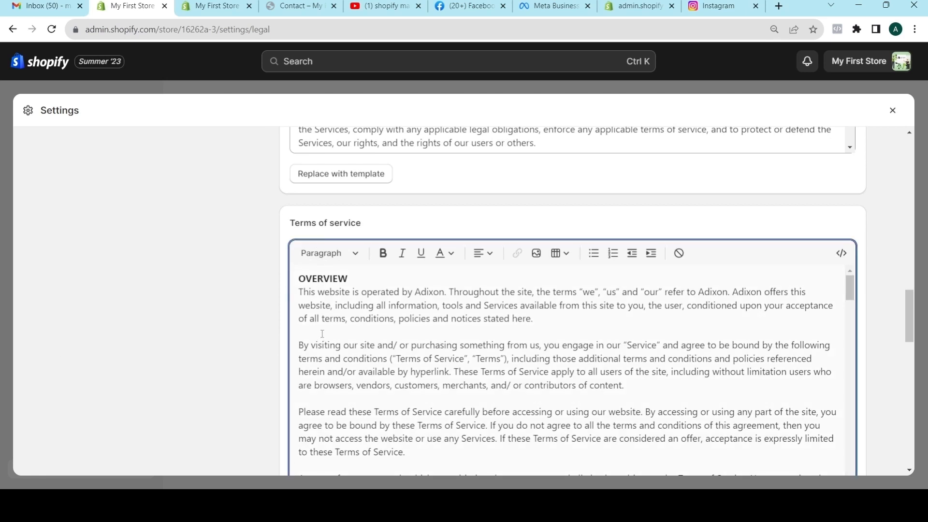
{"action": "key", "text": "ctrl+a"}
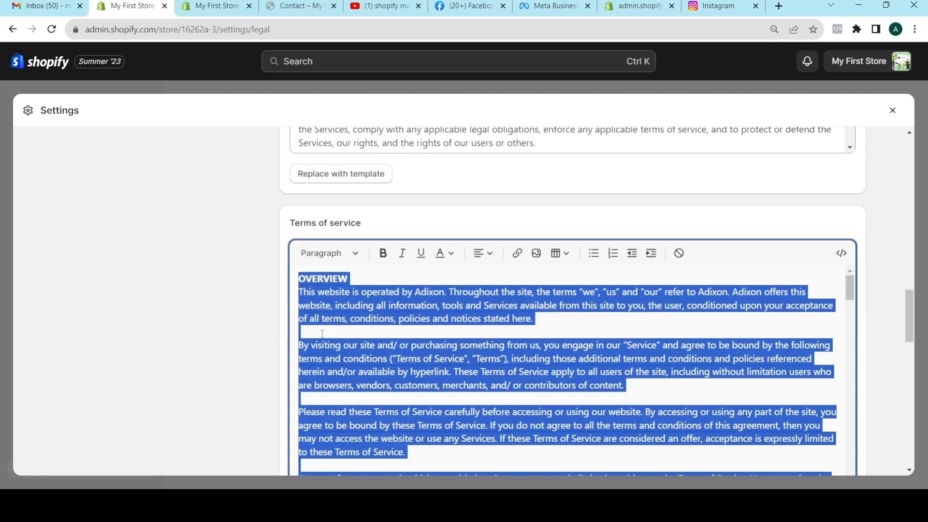
{"action": "left_click", "coordinate": [892, 111]}
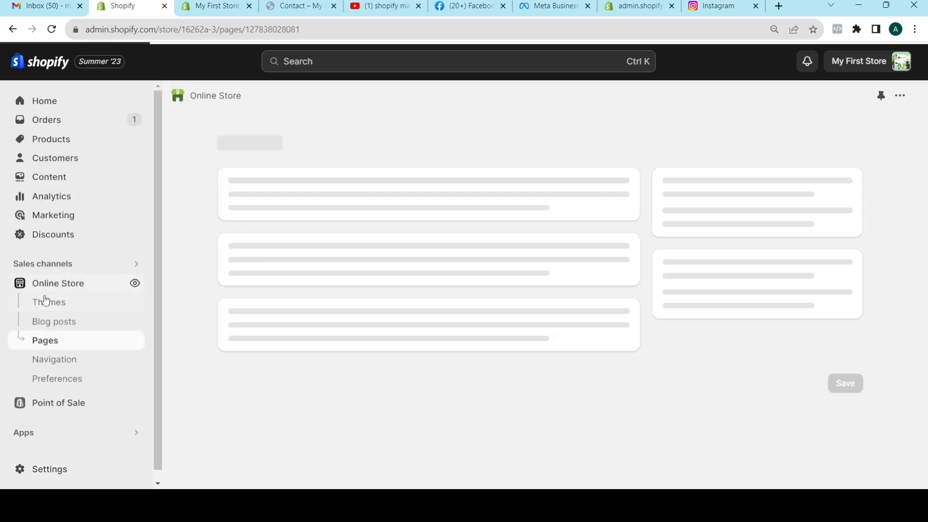
- Reopen the Terms and Condition page from the pages list and change its title to "Terms of Services"
{"action": "left_click", "coordinate": [46, 342]}
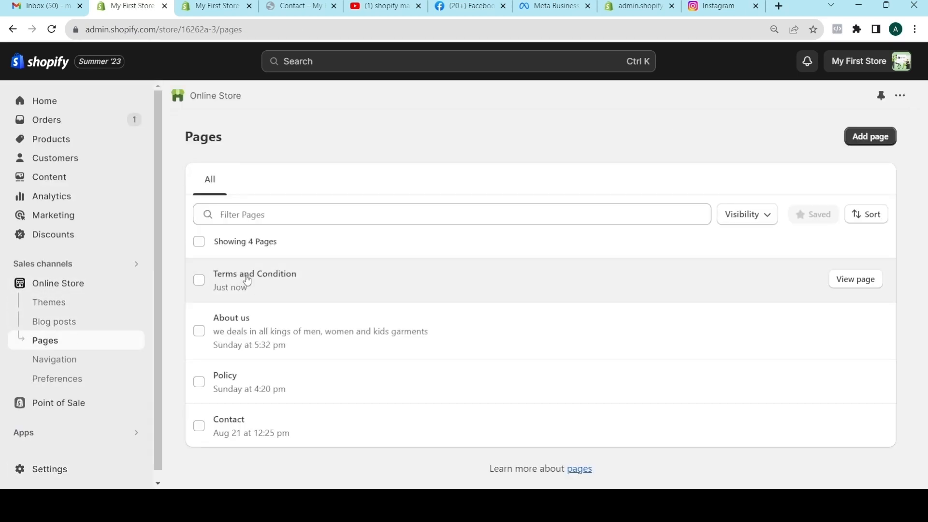
{"action": "left_click", "coordinate": [245, 275]}
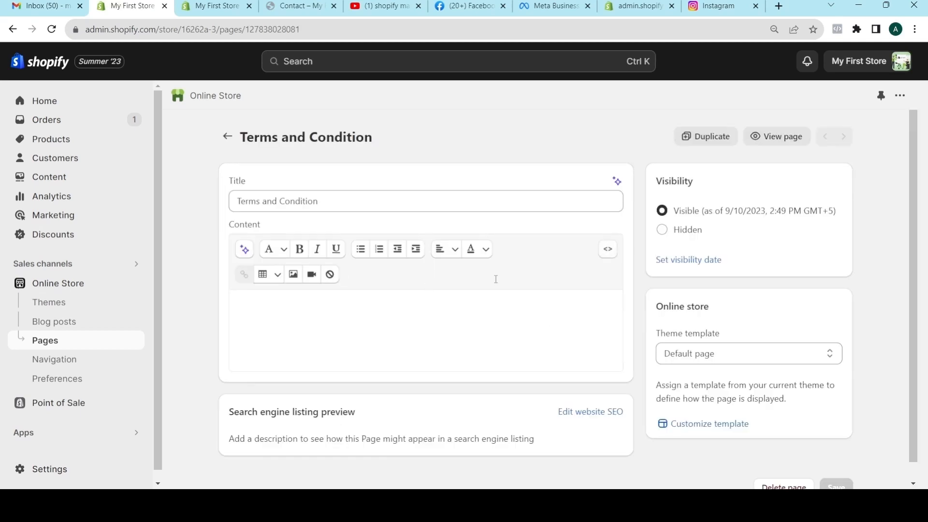
{"action": "left_click", "coordinate": [338, 199]}
{"action": "key", "text": "BackSpace"}
{"action": "key", "text": "BackSpace"}
{"action": "key", "text": "BackSpace"}
{"action": "key", "text": "BackSpace"}
{"action": "key", "text": "BackSpace"}
{"action": "key", "text": "BackSpace"}
{"action": "key", "text": "BackSpace"}
{"action": "key", "text": "BackSpace"}
{"action": "key", "text": "BackSpace"}
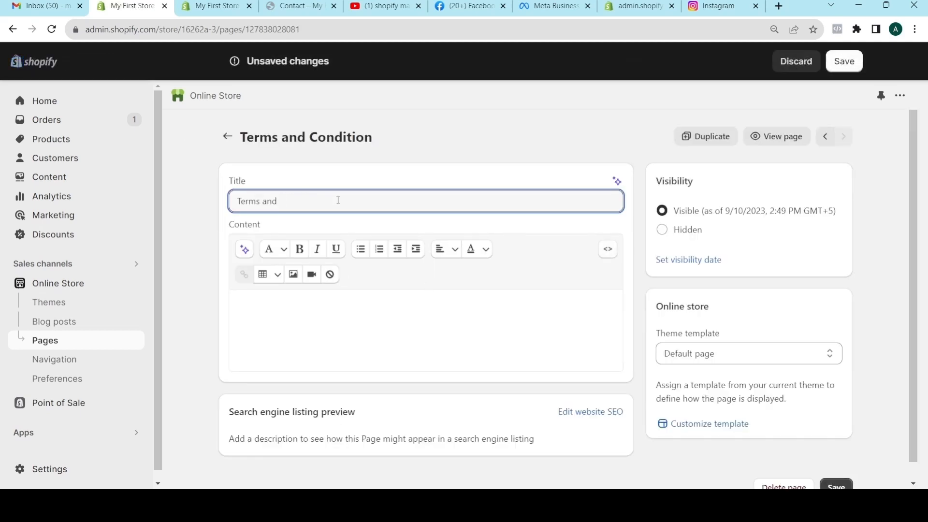
{"action": "type", "text": "Ser"}
{"action": "key", "text": "BackSpace"}
{"action": "key", "text": "BackSpace"}
{"action": "key", "text": "BackSpace"}
{"action": "key", "text": "BackSpace"}
{"action": "key", "text": "BackSpace"}
{"action": "key", "text": "BackSpace"}
{"action": "key", "text": "BackSpace"}
{"action": "type", "text": "of Services"}
- Paste the copied terms of service text into the page's content and save the page
{"action": "left_click", "coordinate": [264, 315]}
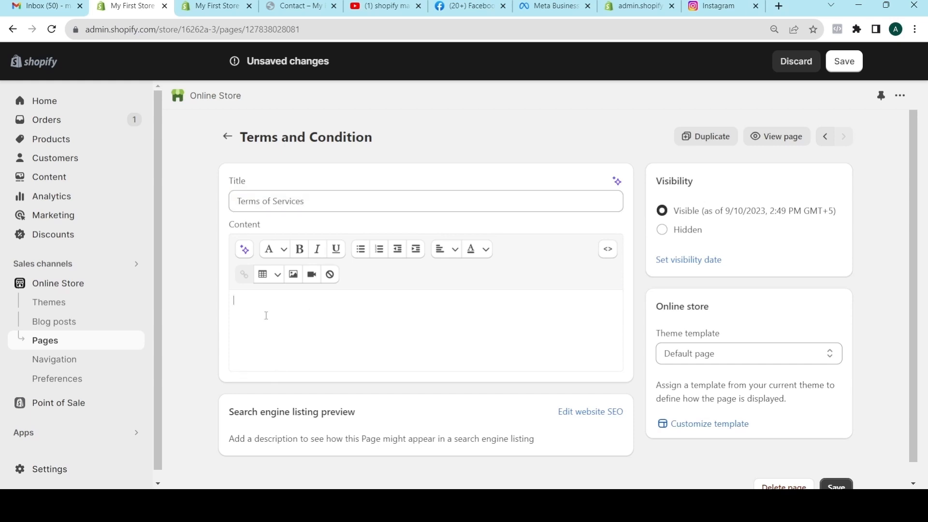
{"action": "key", "text": "ctrl+v"}
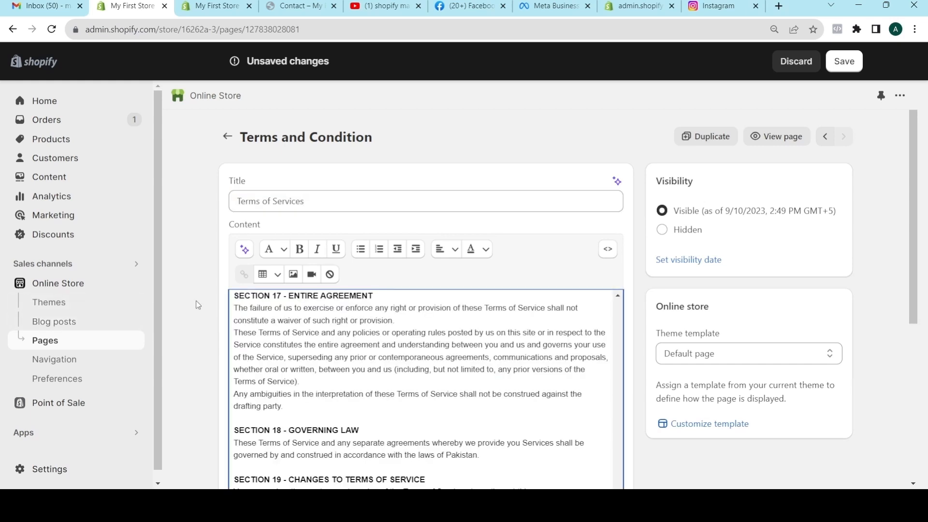
{"action": "scroll", "coordinate": [201, 310], "scroll_direction": "down", "scroll_amount": 5}
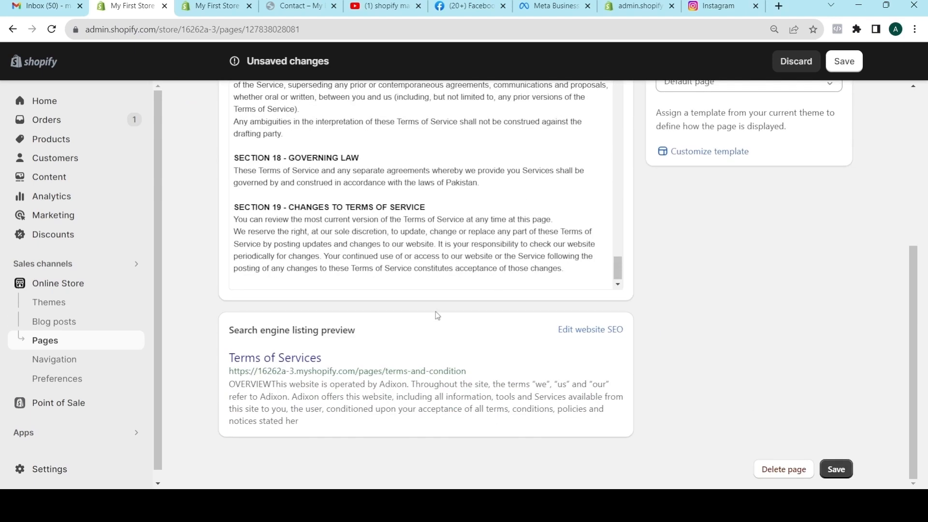
{"action": "left_click", "coordinate": [476, 242]}
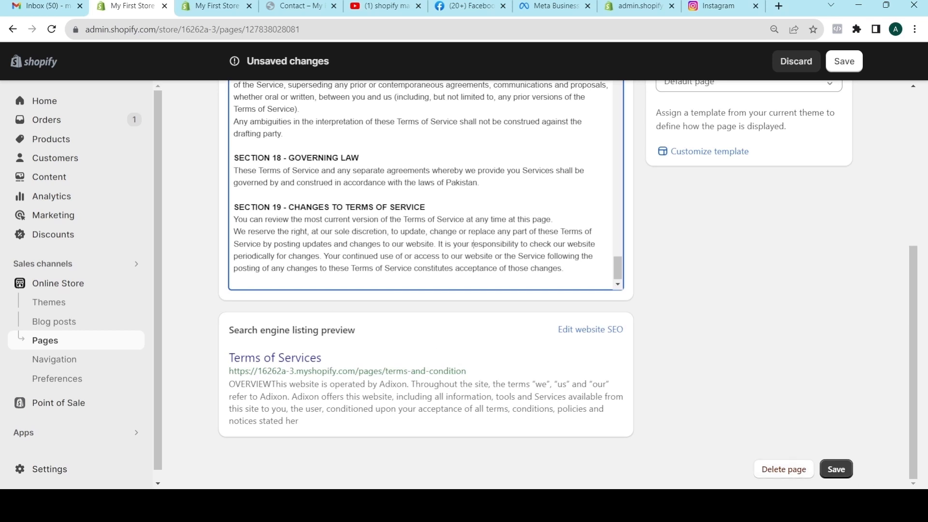
{"action": "left_click", "coordinate": [831, 465]}
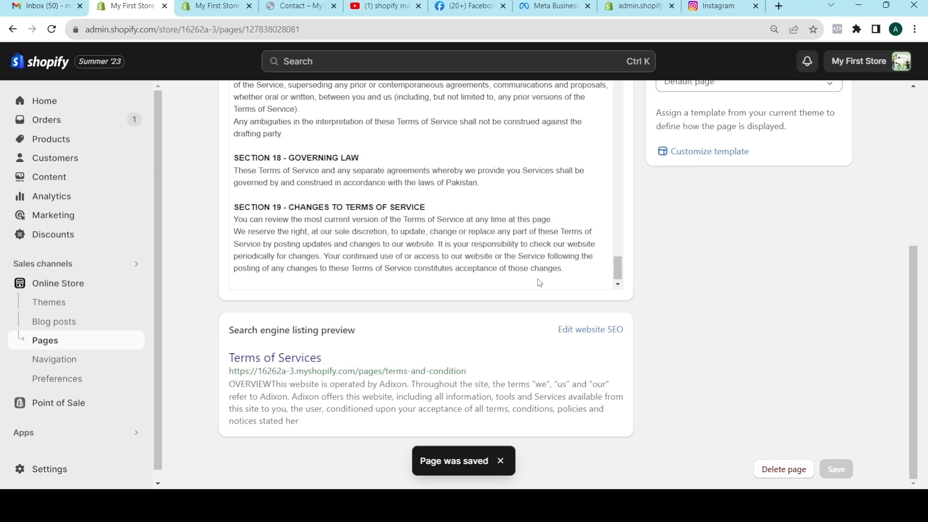
{"action": "scroll", "coordinate": [258, 209], "scroll_direction": "up", "scroll_amount": 5}
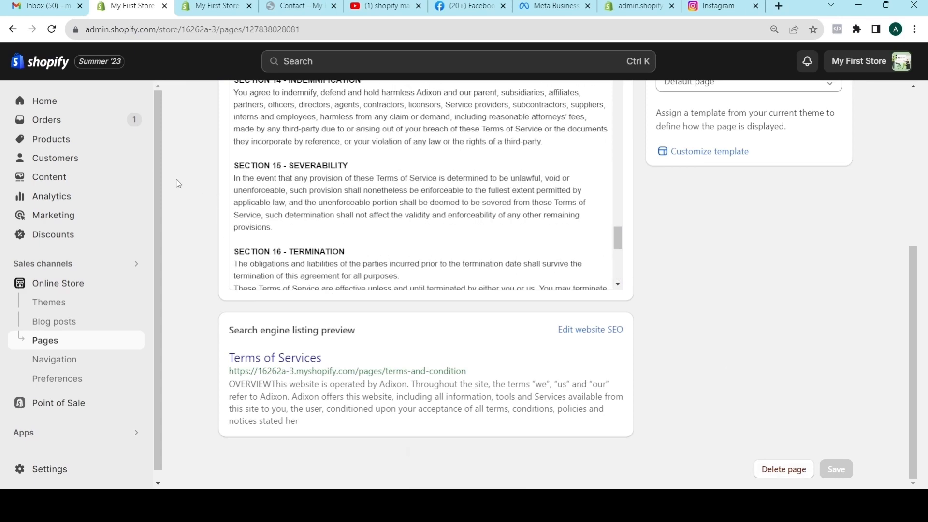
- Delete the outdated Policy page from the store's pages list
{"action": "left_click", "coordinate": [49, 342]}
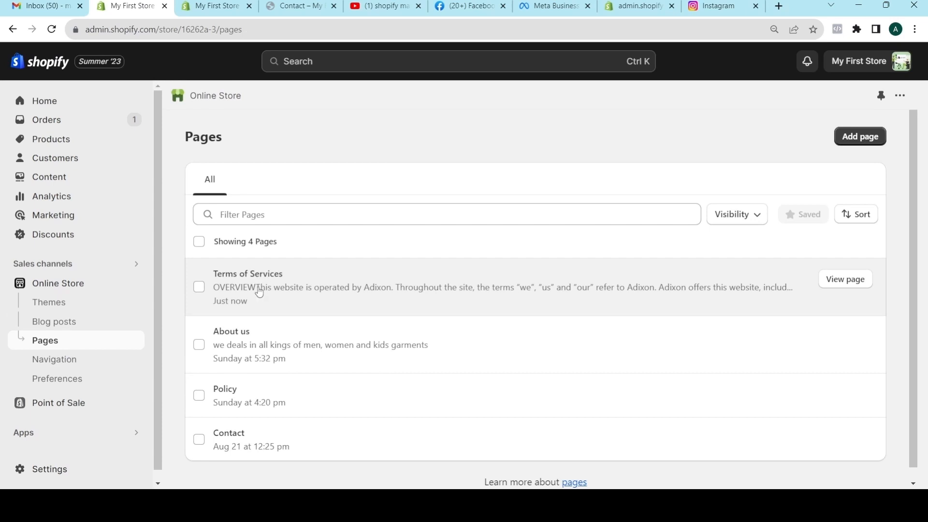
{"action": "scroll", "coordinate": [241, 356], "scroll_direction": "down", "scroll_amount": 1}
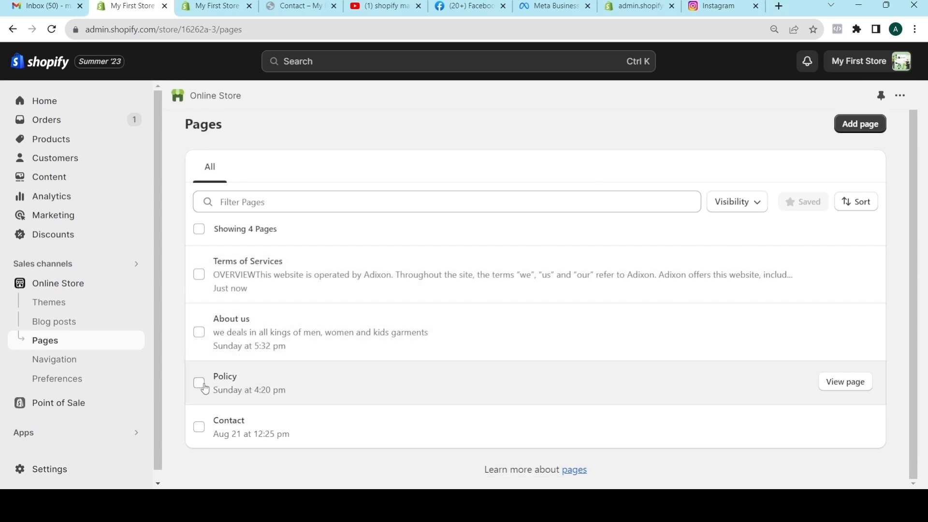
{"action": "left_click", "coordinate": [200, 385]}
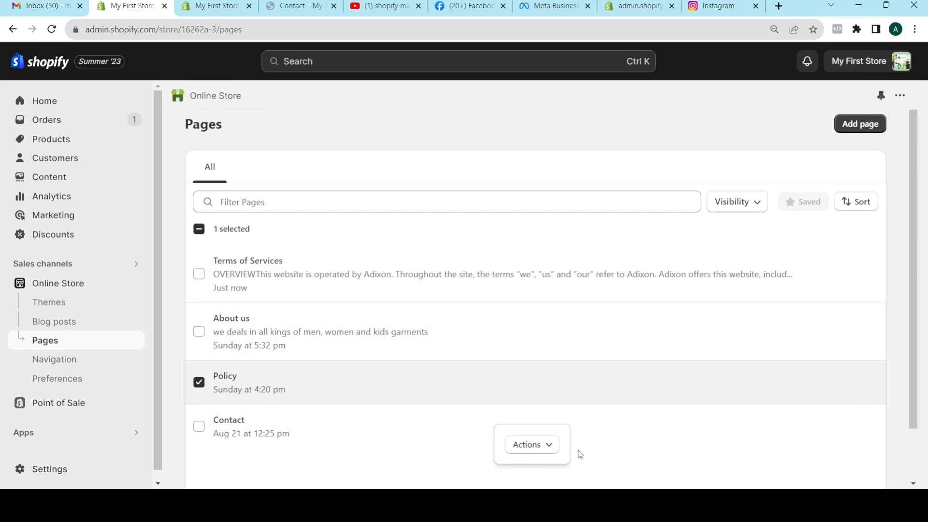
{"action": "left_click", "coordinate": [546, 449]}
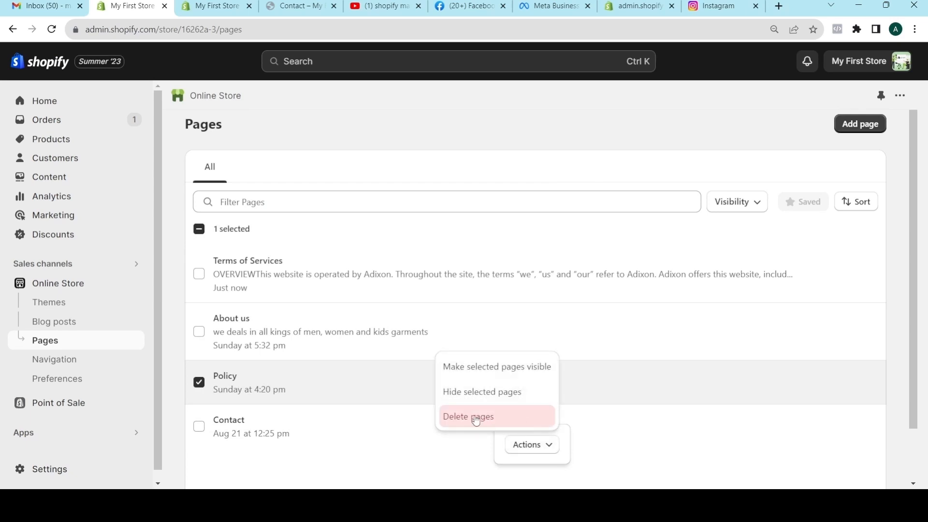
{"action": "left_click", "coordinate": [477, 419]}
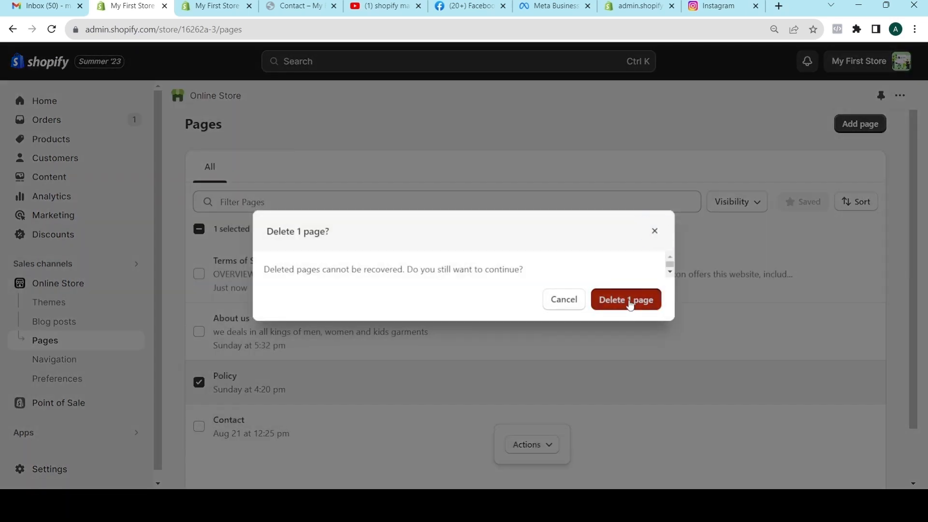
{"action": "left_click", "coordinate": [630, 300]}
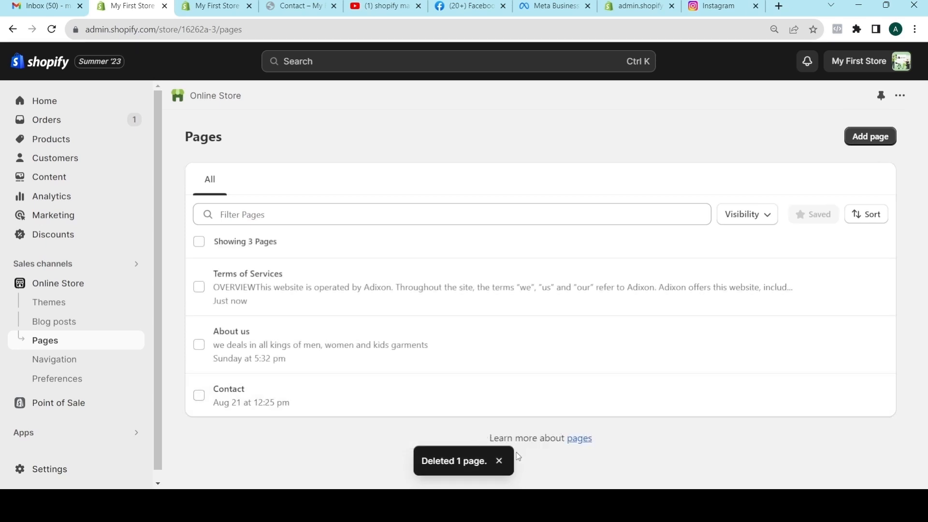
{"action": "left_click", "coordinate": [858, 136]}
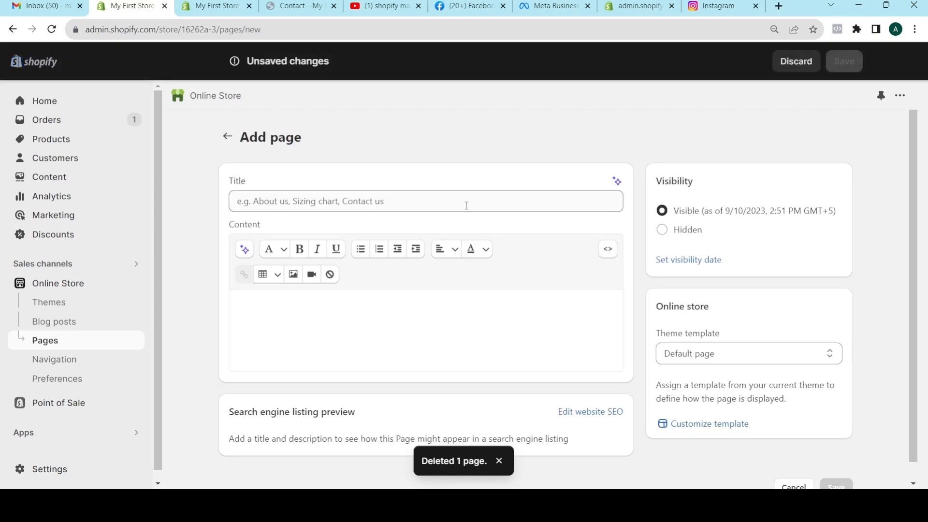
{"action": "left_click", "coordinate": [456, 202]}
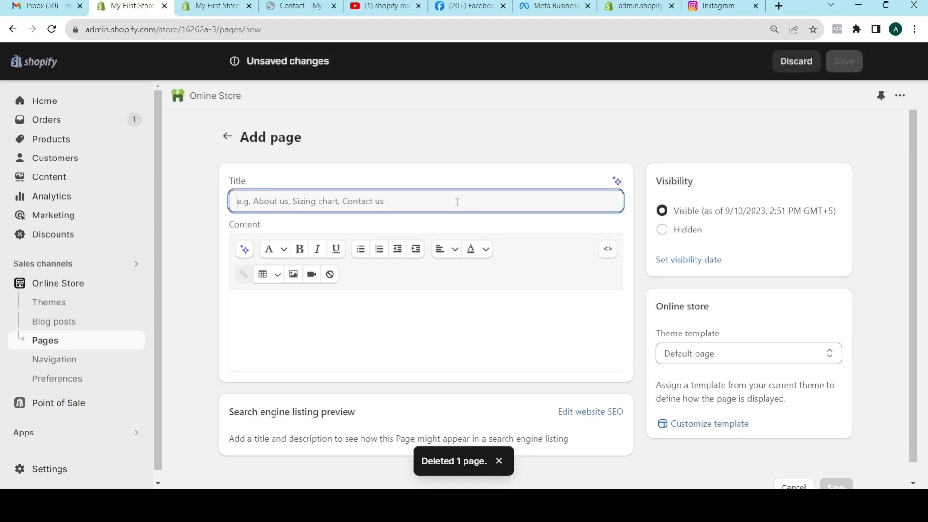
{"action": "type", "text": "Poli"}
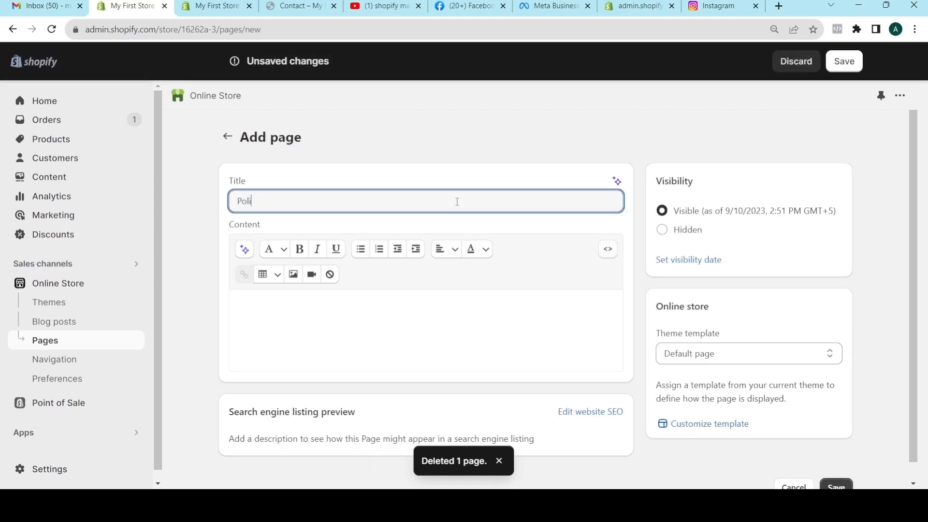
{"action": "type", "text": "cy"}
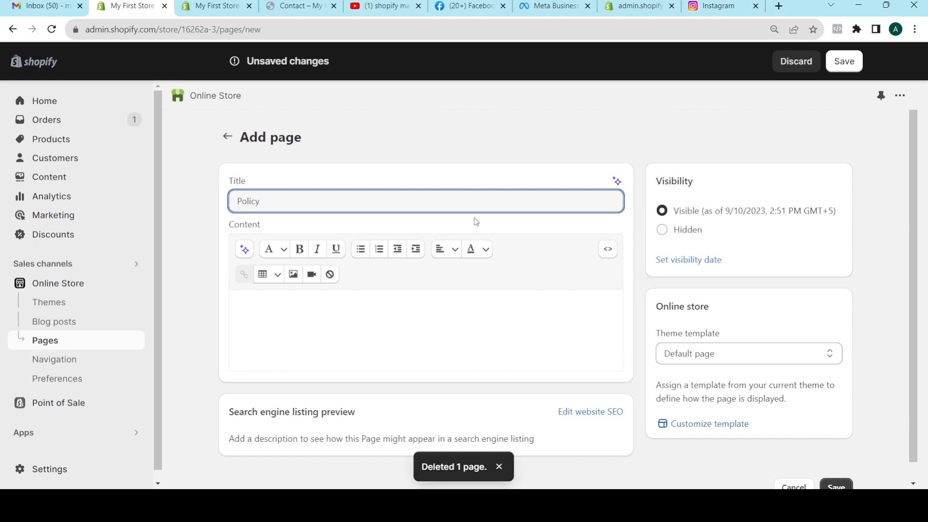
{"action": "left_click", "coordinate": [342, 328]}
{"action": "scroll", "coordinate": [491, 381], "scroll_direction": "down", "scroll_amount": 1}
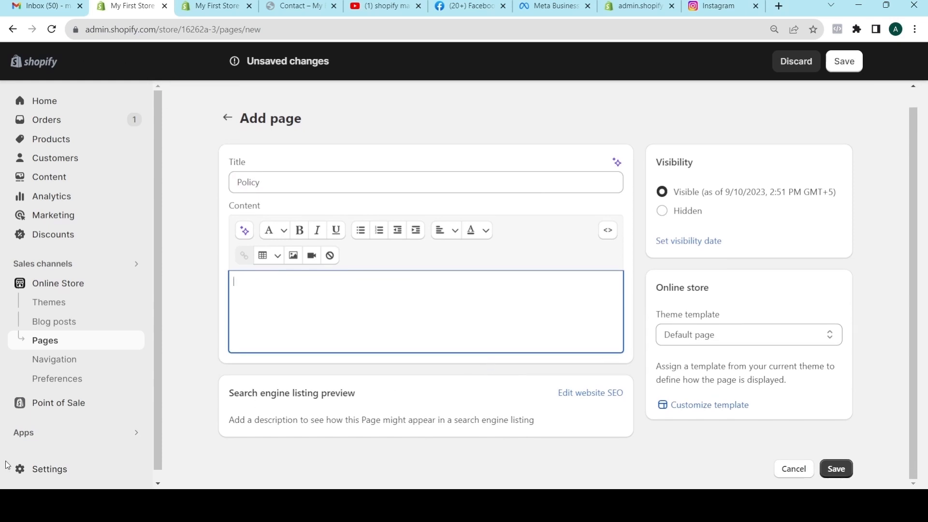
- Copy the entire Privacy policy text from the store's policy settings and leave the settings
{"action": "left_click", "coordinate": [52, 468]}
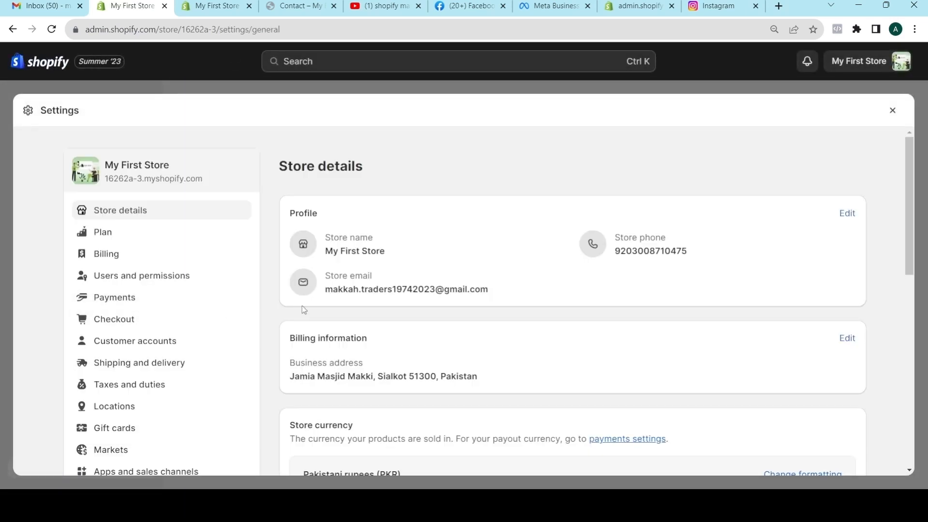
{"action": "scroll", "coordinate": [197, 364], "scroll_direction": "down", "scroll_amount": 6}
{"action": "left_click", "coordinate": [113, 321]}
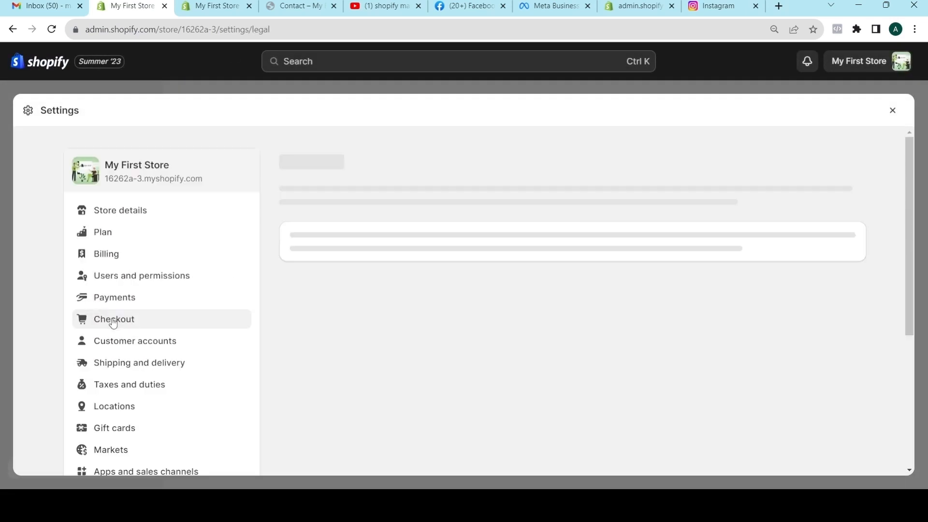
{"action": "scroll", "coordinate": [473, 300], "scroll_direction": "down", "scroll_amount": 8}
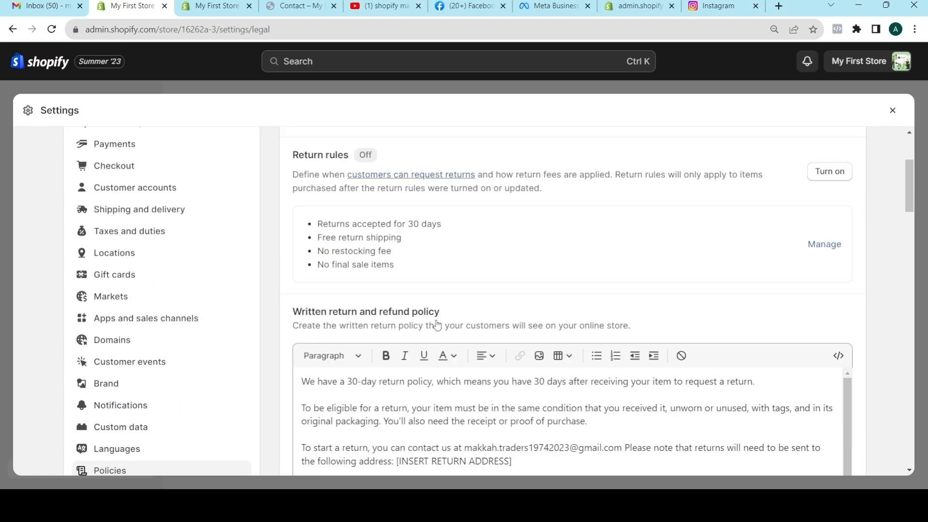
{"action": "scroll", "coordinate": [412, 306], "scroll_direction": "down", "scroll_amount": 3}
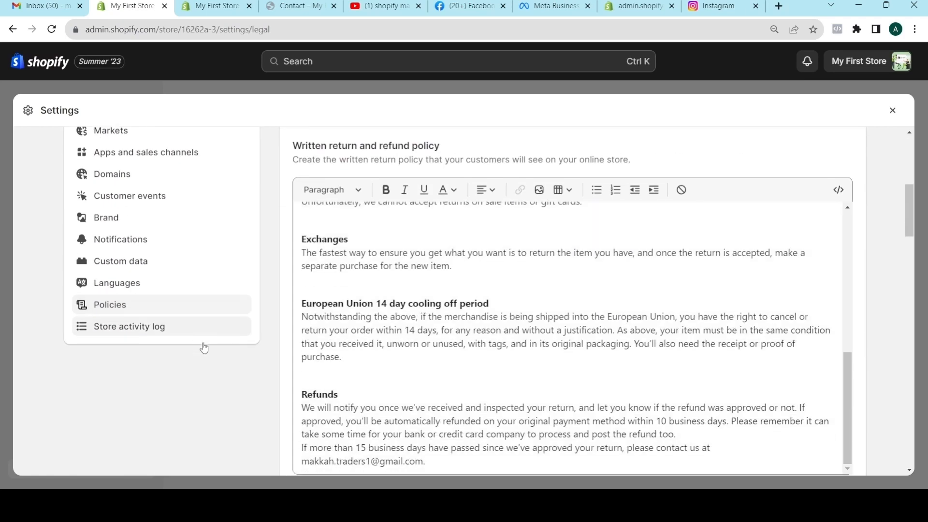
{"action": "scroll", "coordinate": [240, 346], "scroll_direction": "down", "scroll_amount": 6}
{"action": "left_click", "coordinate": [393, 329]}
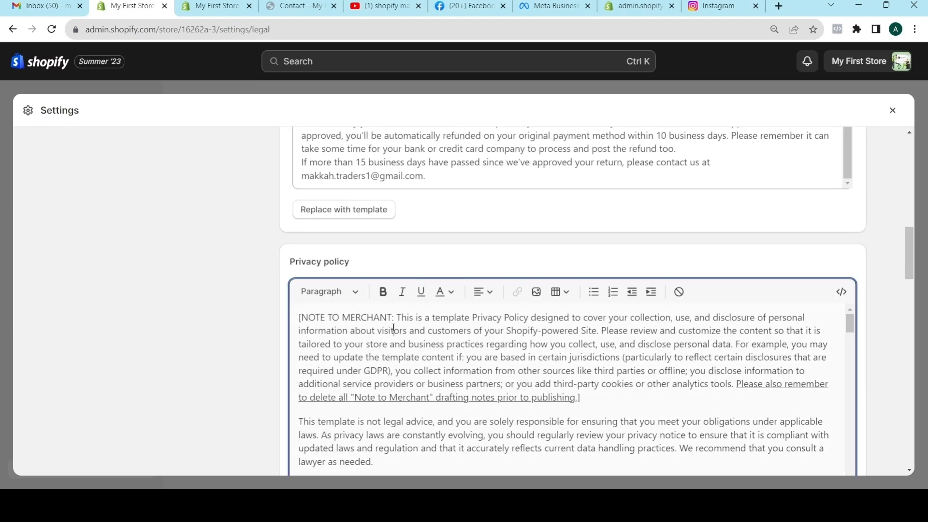
{"action": "key", "text": "ctrl+a"}
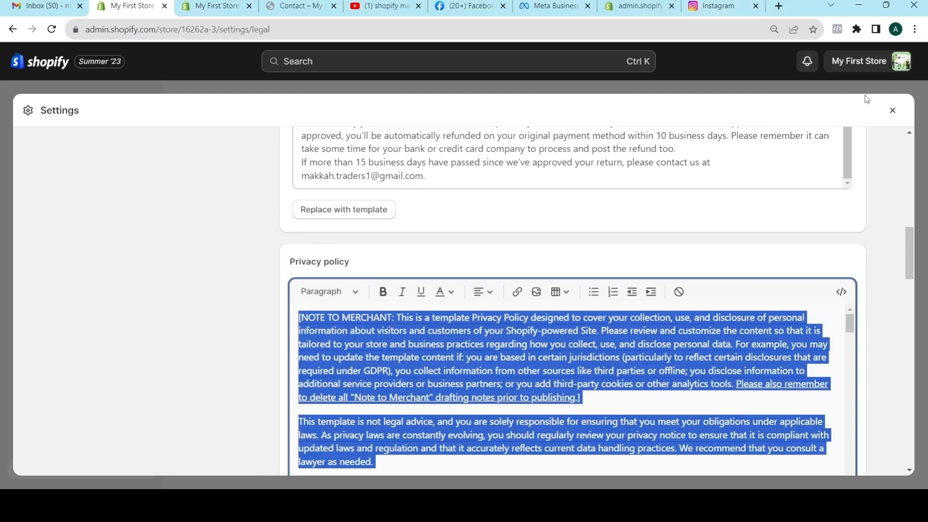
{"action": "left_click", "coordinate": [892, 110]}
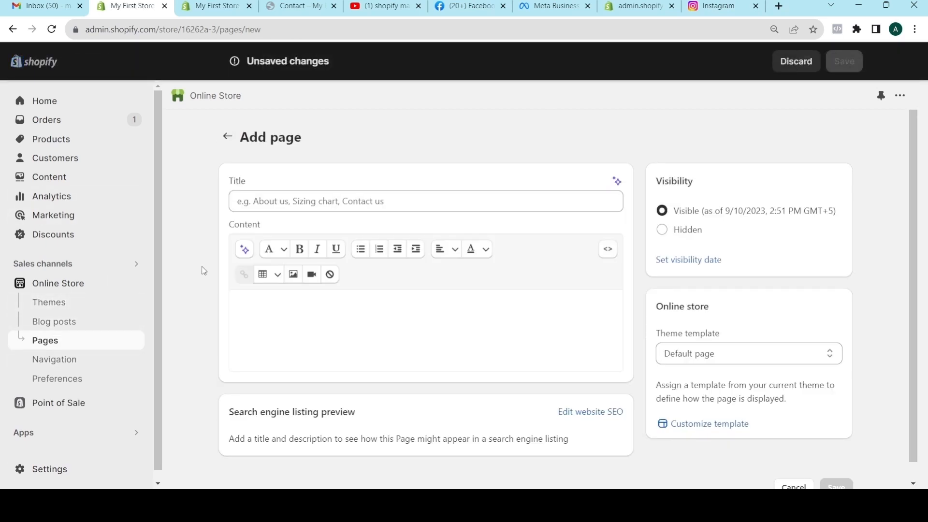
- Start a new page from the pages list and paste the copied privacy policy text into its content
{"action": "left_click", "coordinate": [40, 339]}
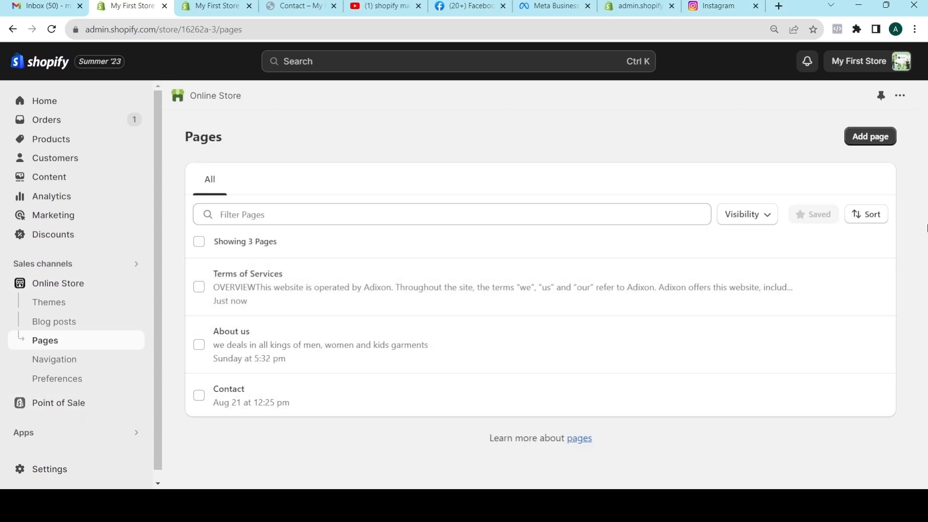
{"action": "left_click", "coordinate": [881, 140]}
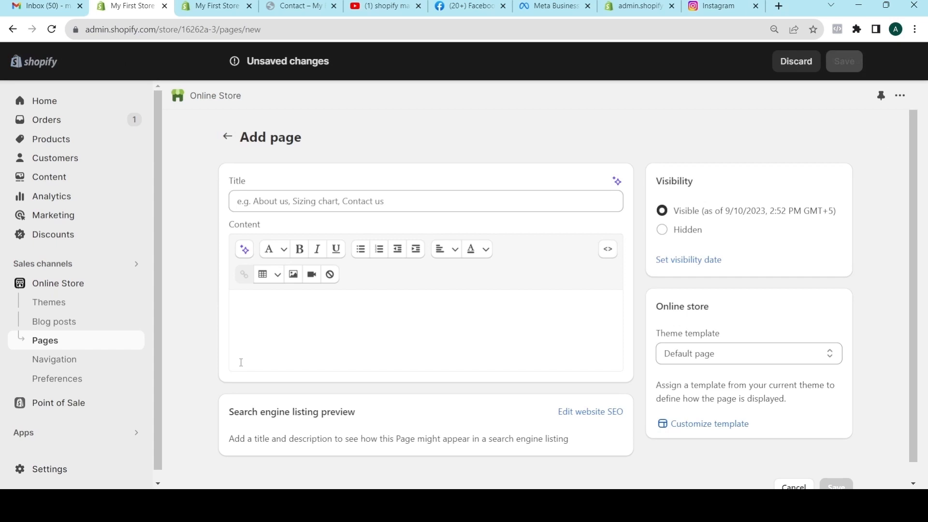
{"action": "left_click", "coordinate": [280, 312]}
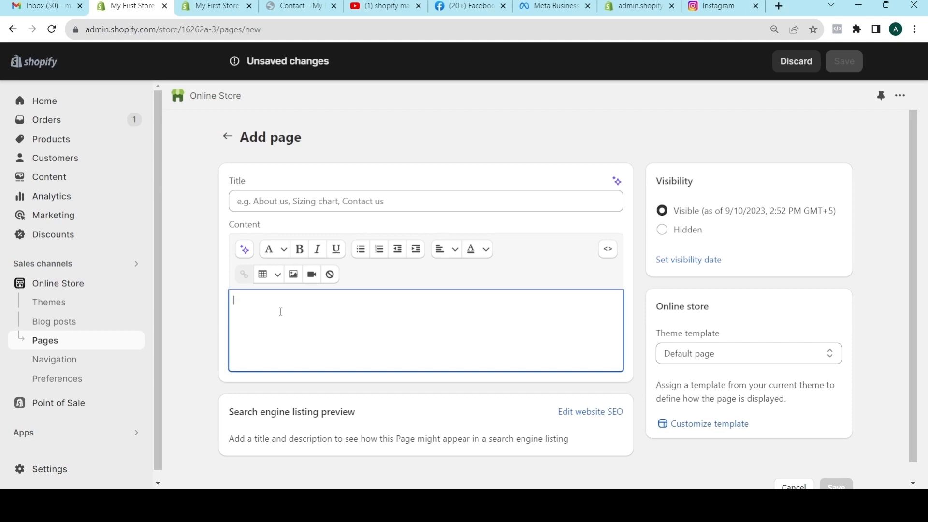
{"action": "key", "text": "ctrl+v"}
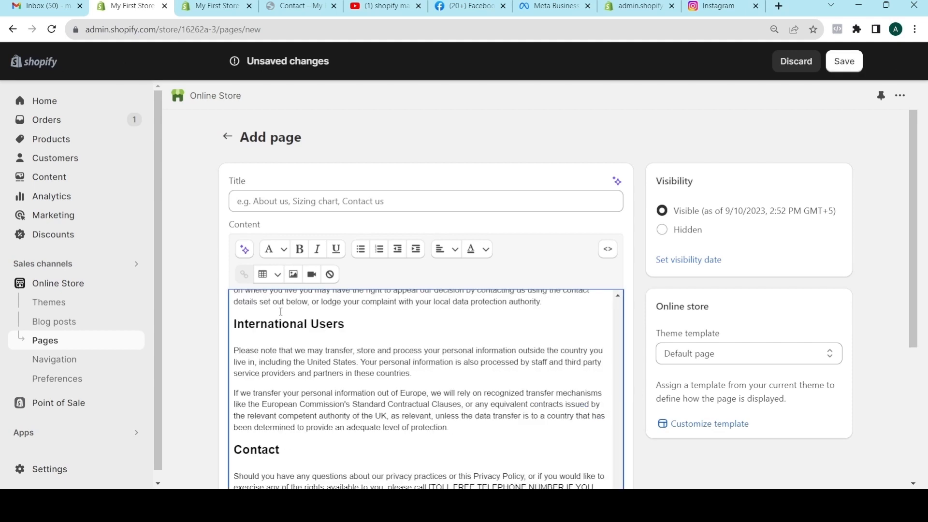
- Title the new page "Policy Services" and save it
{"action": "left_click", "coordinate": [280, 200]}
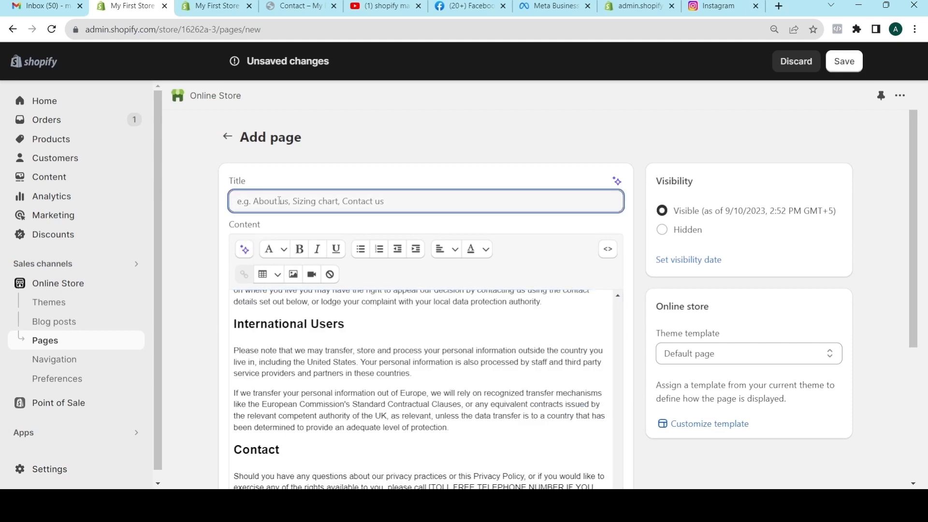
{"action": "type", "text": "Polic"}
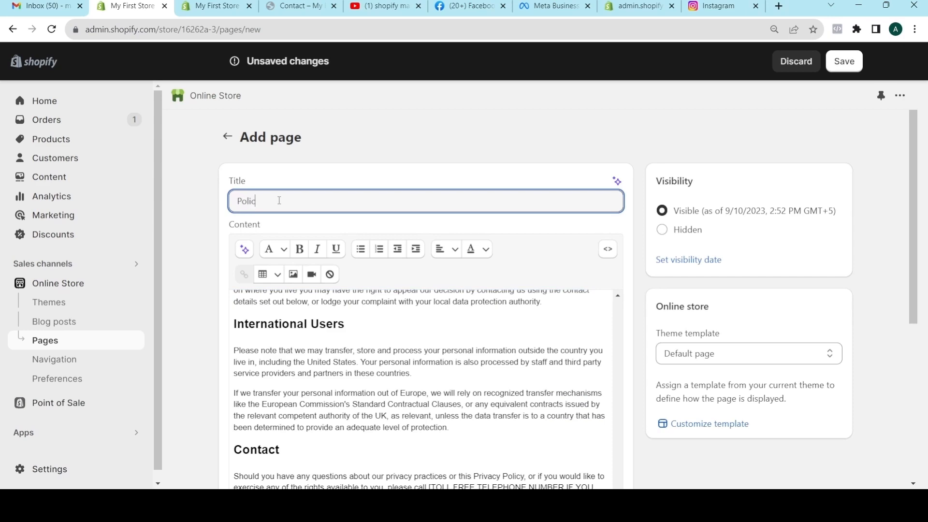
{"action": "type", "text": "y Services"}
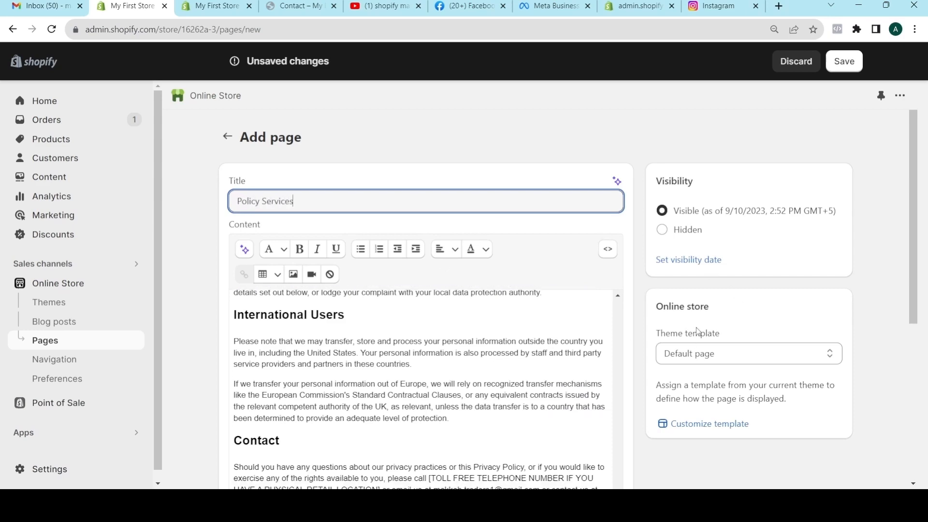
{"action": "left_click_drag", "start_coordinate": [914, 245], "coordinate": [923, 433]}
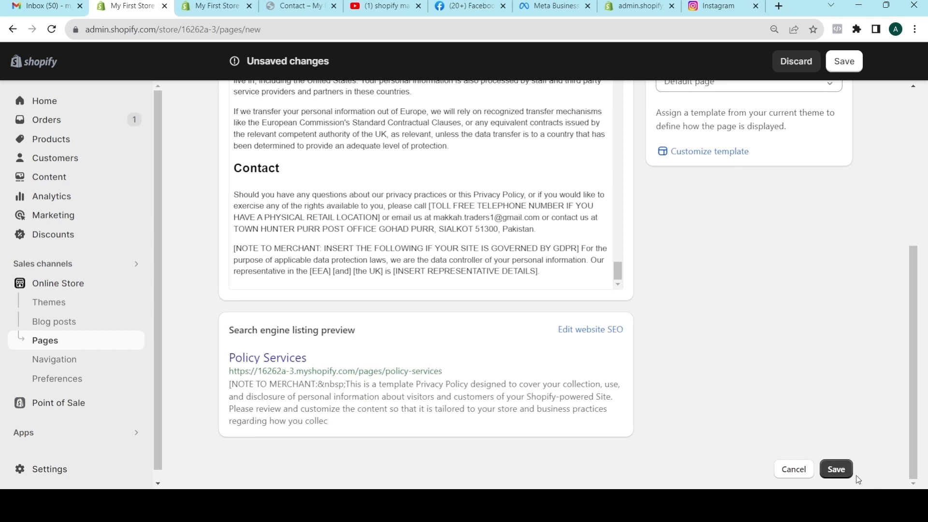
{"action": "left_click", "coordinate": [837, 467]}
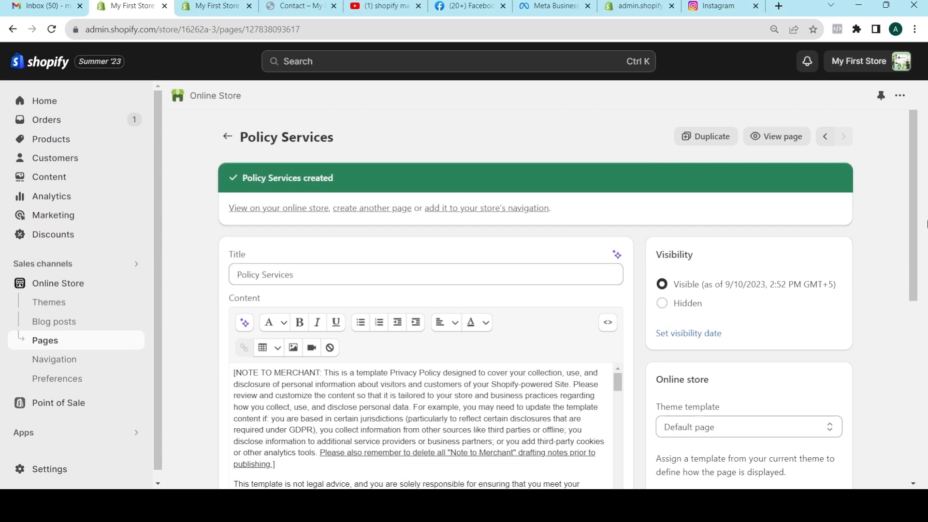
- Open the live storefront, review the Terms of service page linked in its footer, and return to the store admin
{"action": "mouse_move", "coordinate": [916, 224]}
{"action": "left_mouse_down"}
{"action": "mouse_move", "coordinate": [926, 356]}
{"action": "mouse_move", "coordinate": [923, 223]}
{"action": "left_mouse_up"}
{"action": "left_click", "coordinate": [135, 285]}
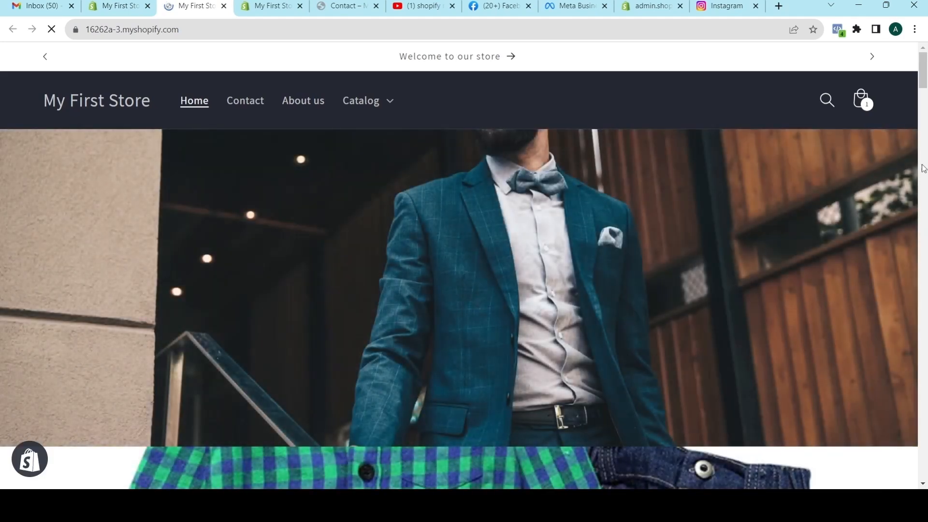
{"action": "left_click_drag", "start_coordinate": [921, 81], "coordinate": [921, 459]}
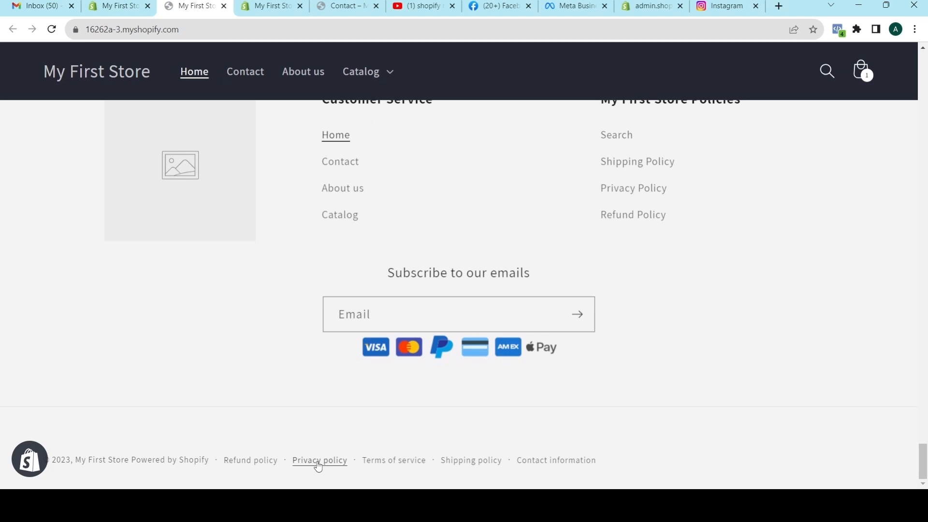
{"action": "left_click", "coordinate": [384, 464]}
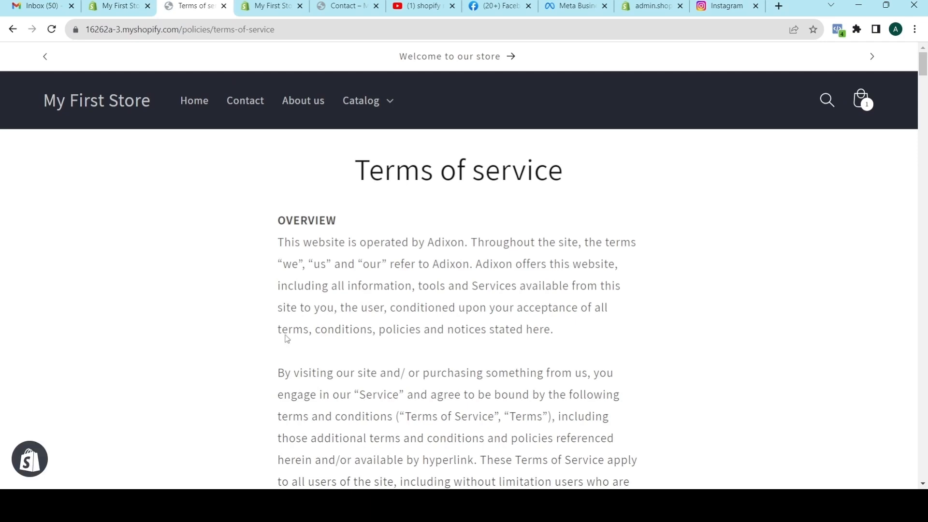
{"action": "scroll", "coordinate": [427, 227], "scroll_direction": "down", "scroll_amount": 10}
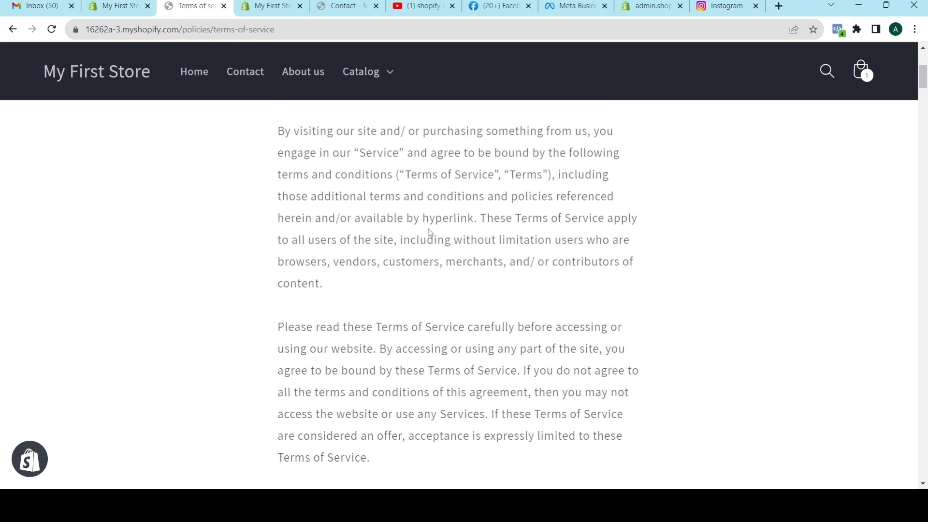
{"action": "scroll", "coordinate": [430, 233], "scroll_direction": "up", "scroll_amount": 10}
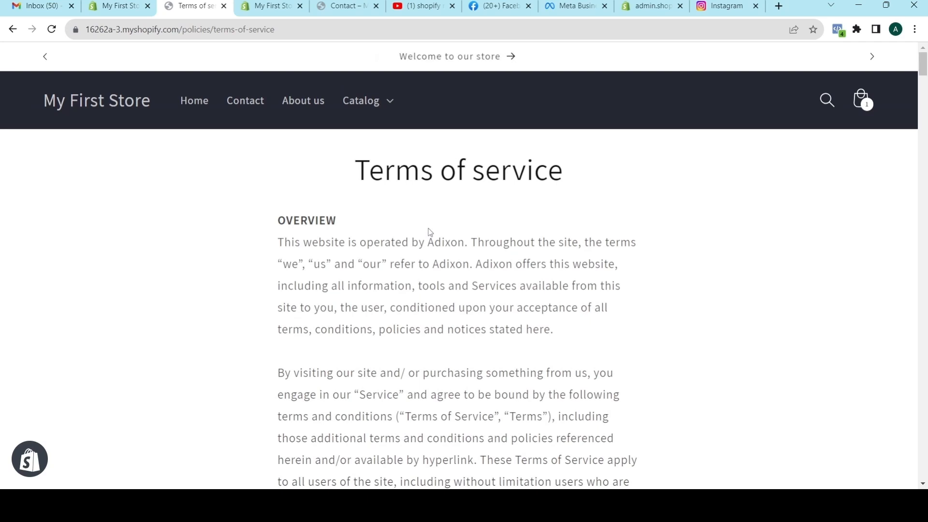
{"action": "scroll", "coordinate": [539, 283], "scroll_direction": "down", "scroll_amount": 6}
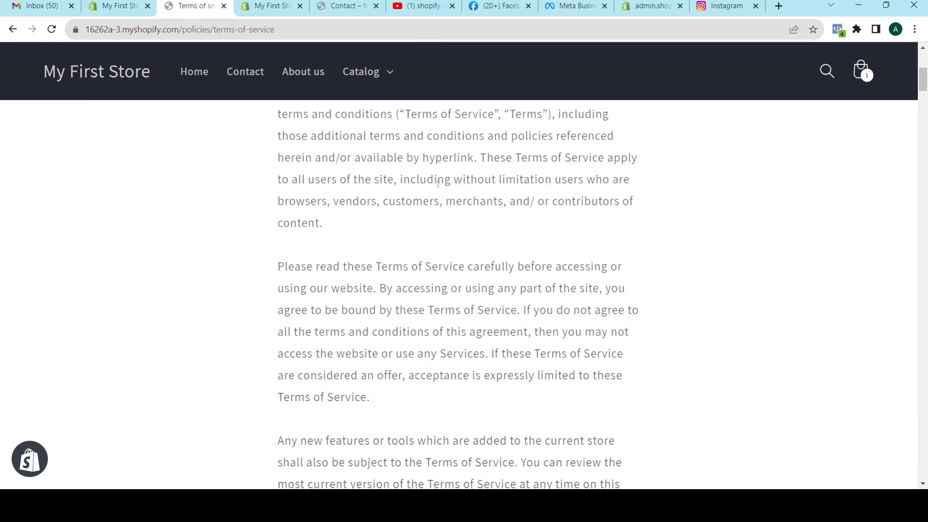
{"action": "scroll", "coordinate": [420, 227], "scroll_direction": "up", "scroll_amount": 6}
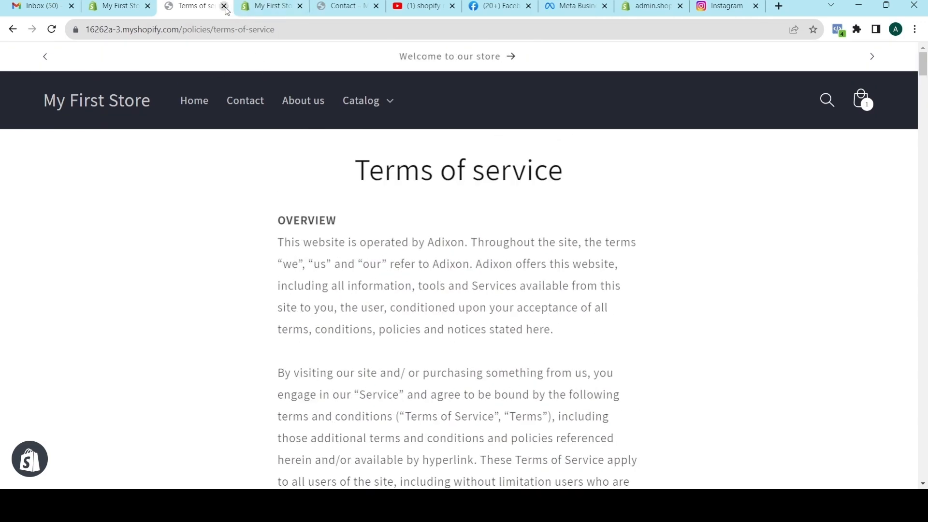
{"action": "left_click", "coordinate": [117, 6]}
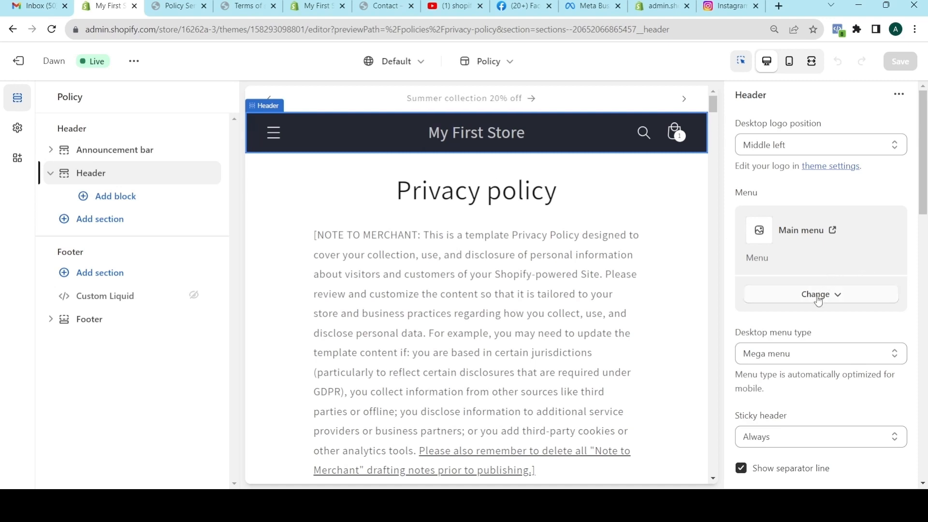
- Check the header's sticky header setting against its behaviour in the Privacy policy preview, and switch to the live Policy Services page
{"action": "scroll", "coordinate": [830, 278], "scroll_direction": "down", "scroll_amount": 3}
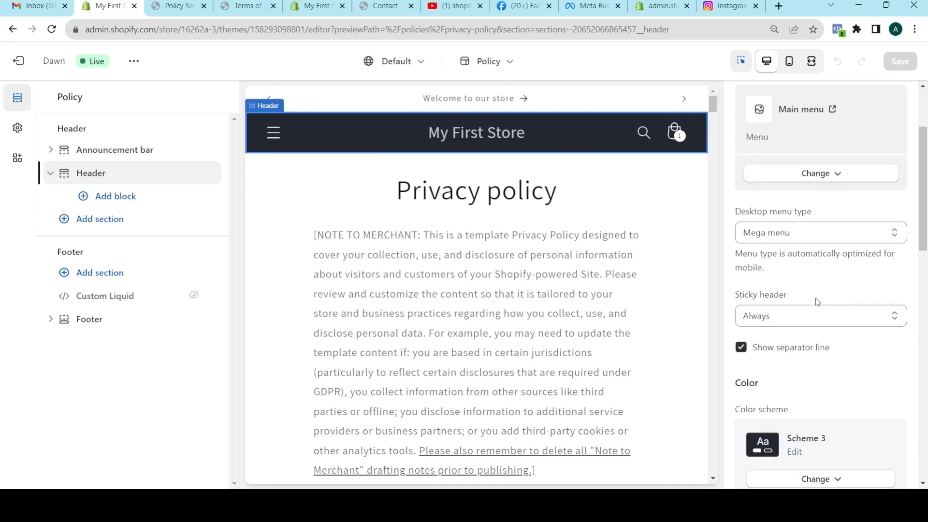
{"action": "left_click", "coordinate": [770, 313]}
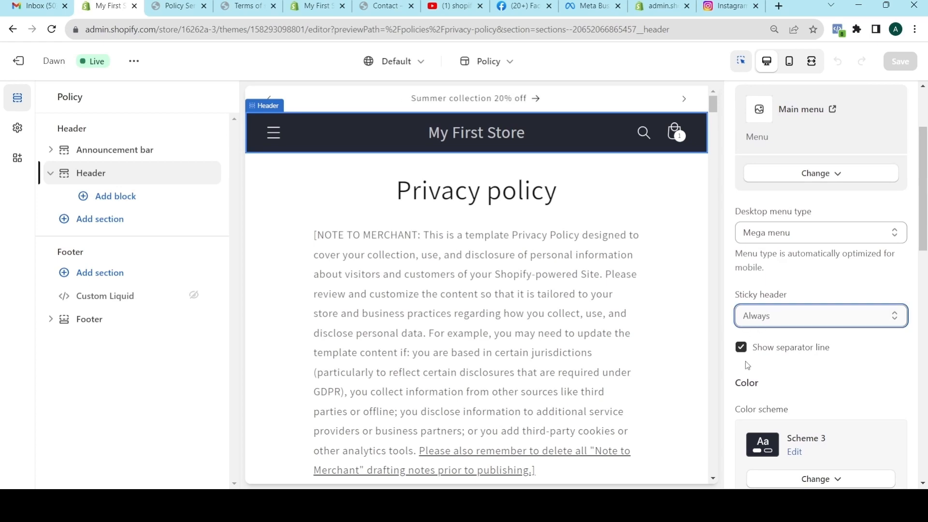
{"action": "scroll", "coordinate": [653, 283], "scroll_direction": "down", "scroll_amount": 10}
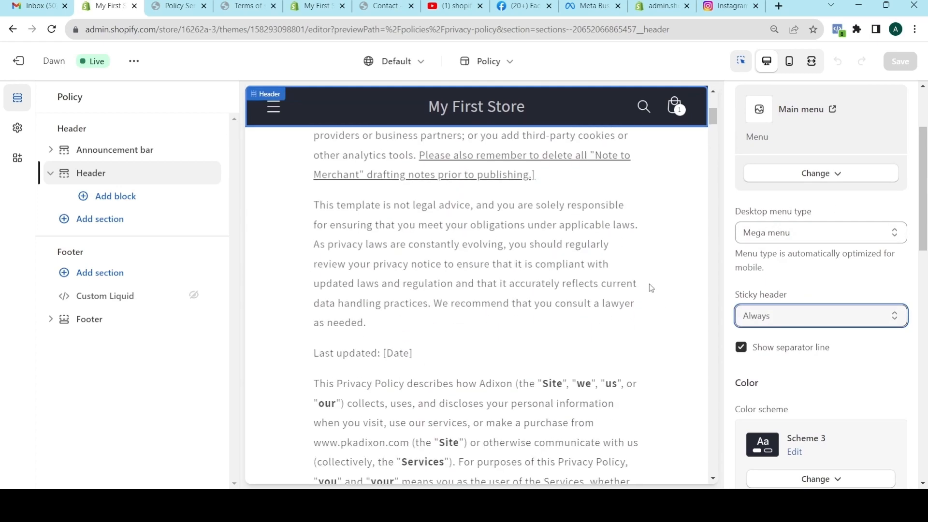
{"action": "scroll", "coordinate": [628, 334], "scroll_direction": "up", "scroll_amount": 10}
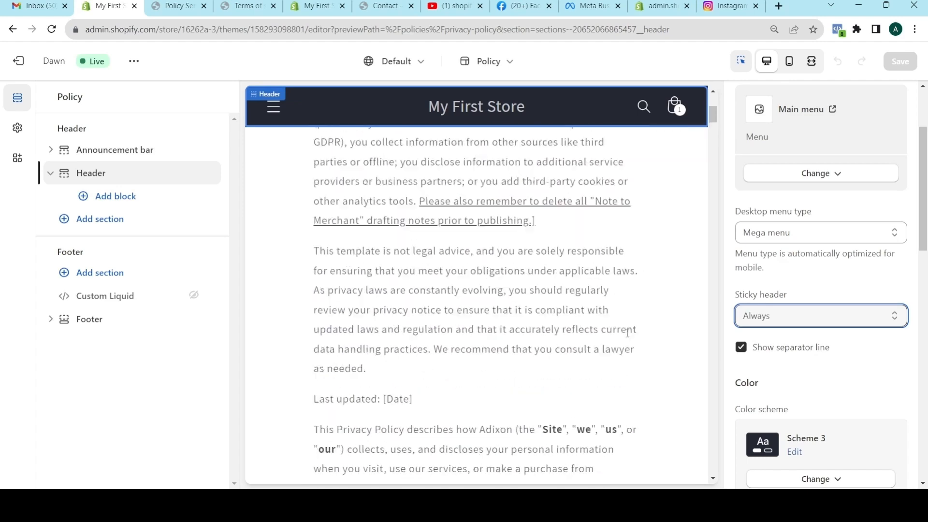
{"action": "scroll", "coordinate": [529, 277], "scroll_direction": "down", "scroll_amount": 6}
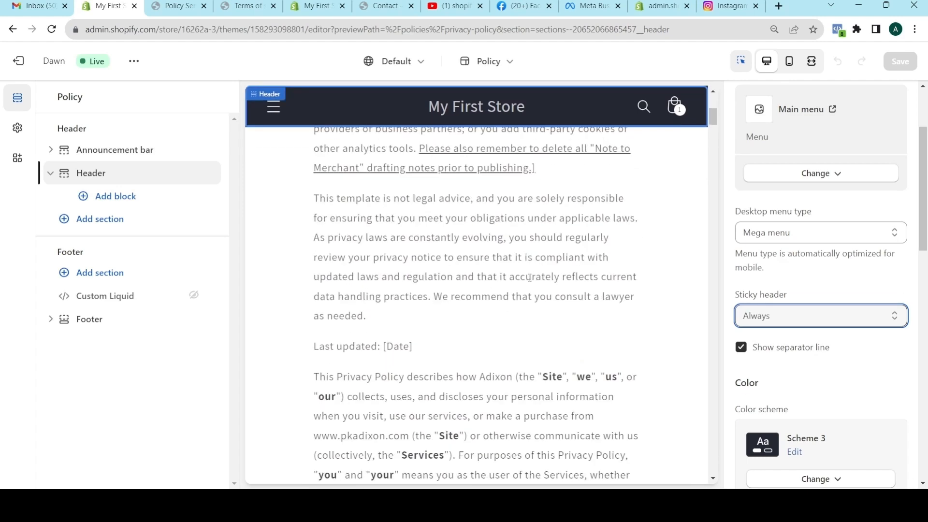
{"action": "scroll", "coordinate": [529, 277], "scroll_direction": "down", "scroll_amount": 14}
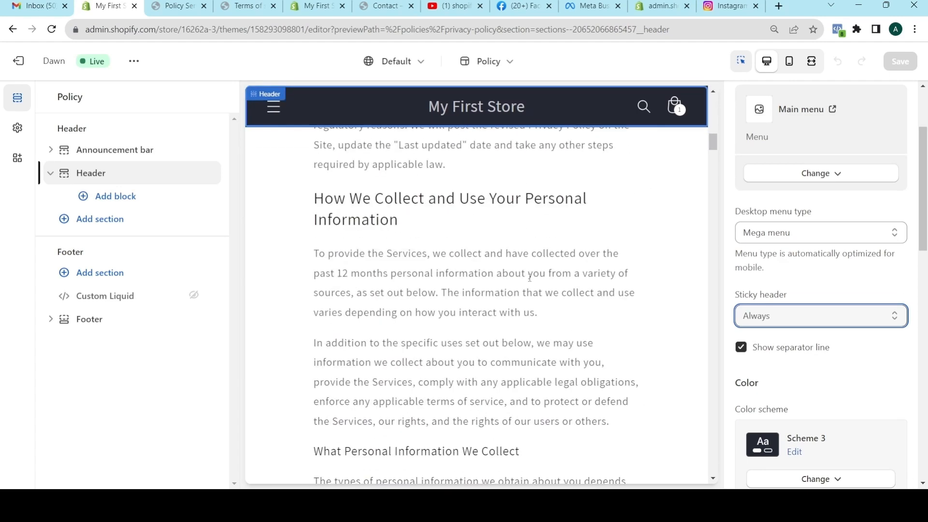
{"action": "scroll", "coordinate": [530, 278], "scroll_direction": "up", "scroll_amount": 14}
{"action": "scroll", "coordinate": [529, 278], "scroll_direction": "up", "scroll_amount": 6}
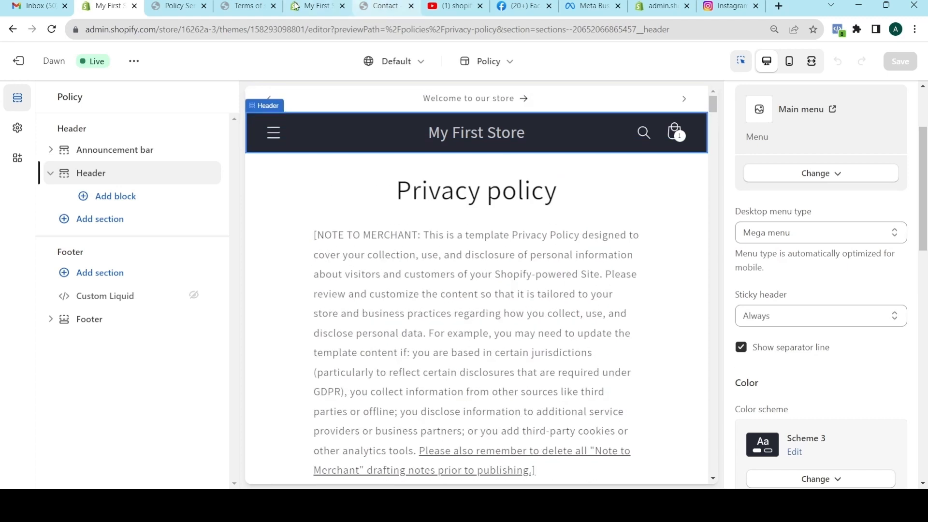
{"action": "left_click", "coordinate": [172, 7]}
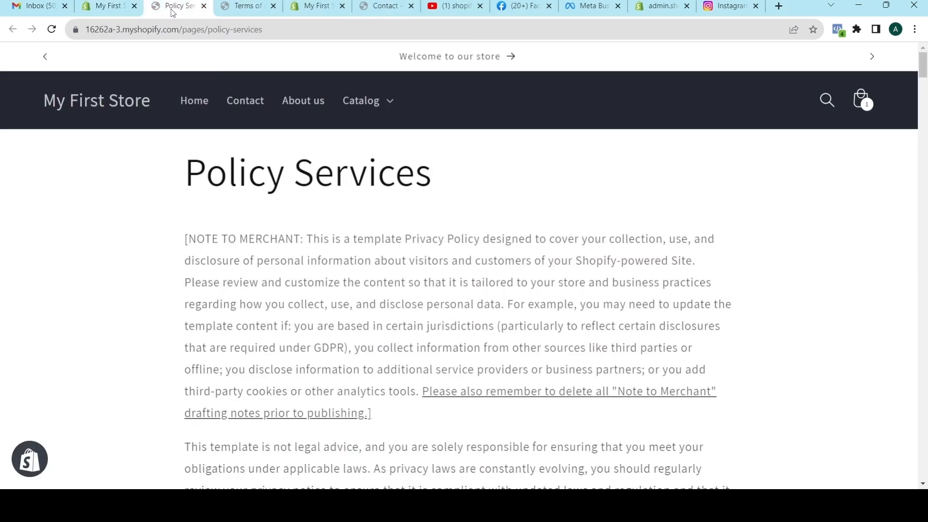